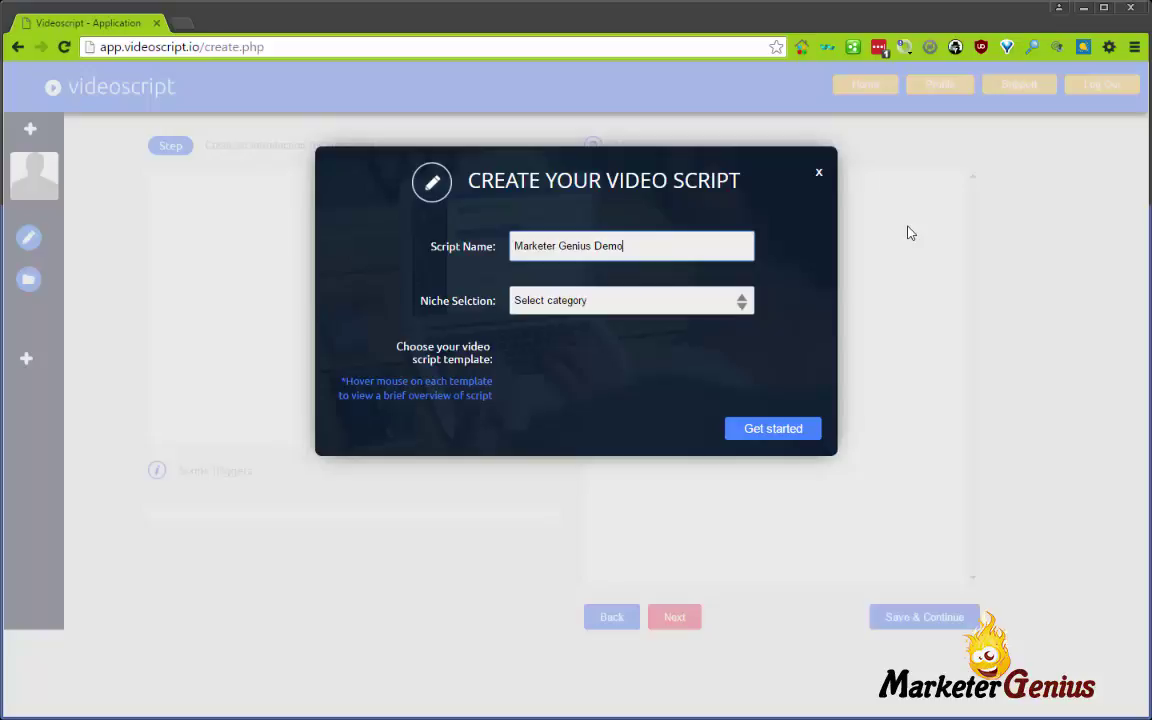
Step: Choose Online Marketing as the new script's niche
left_click(740, 302)
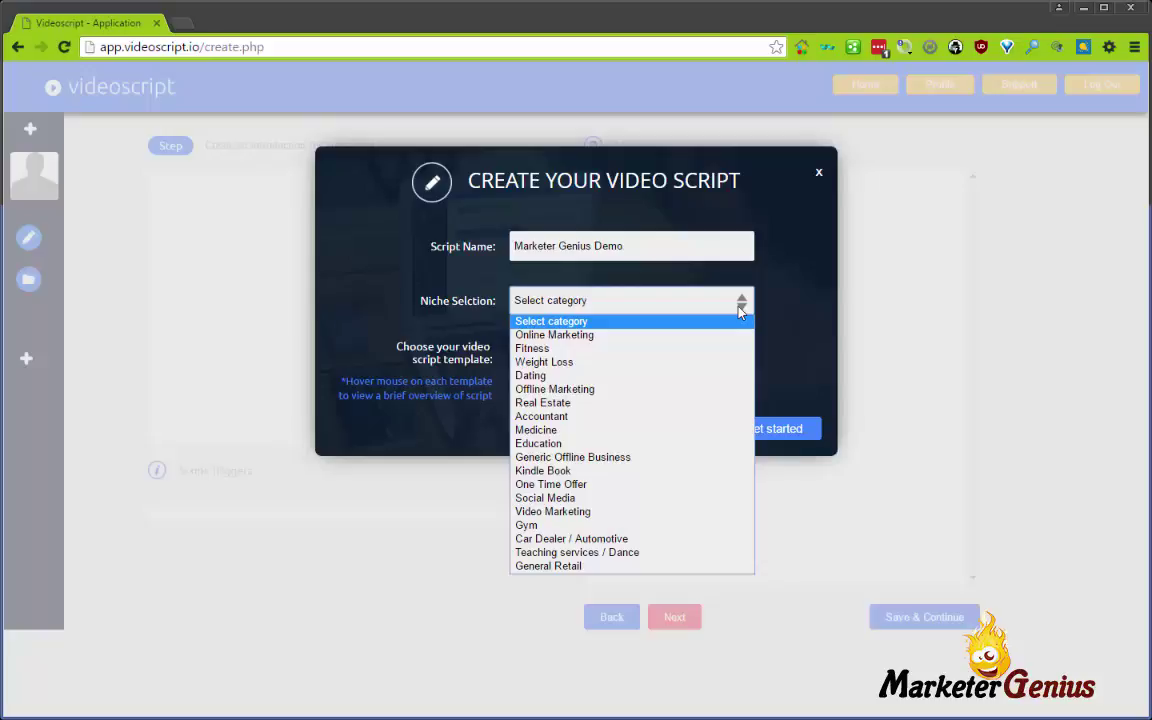
left_click(677, 335)
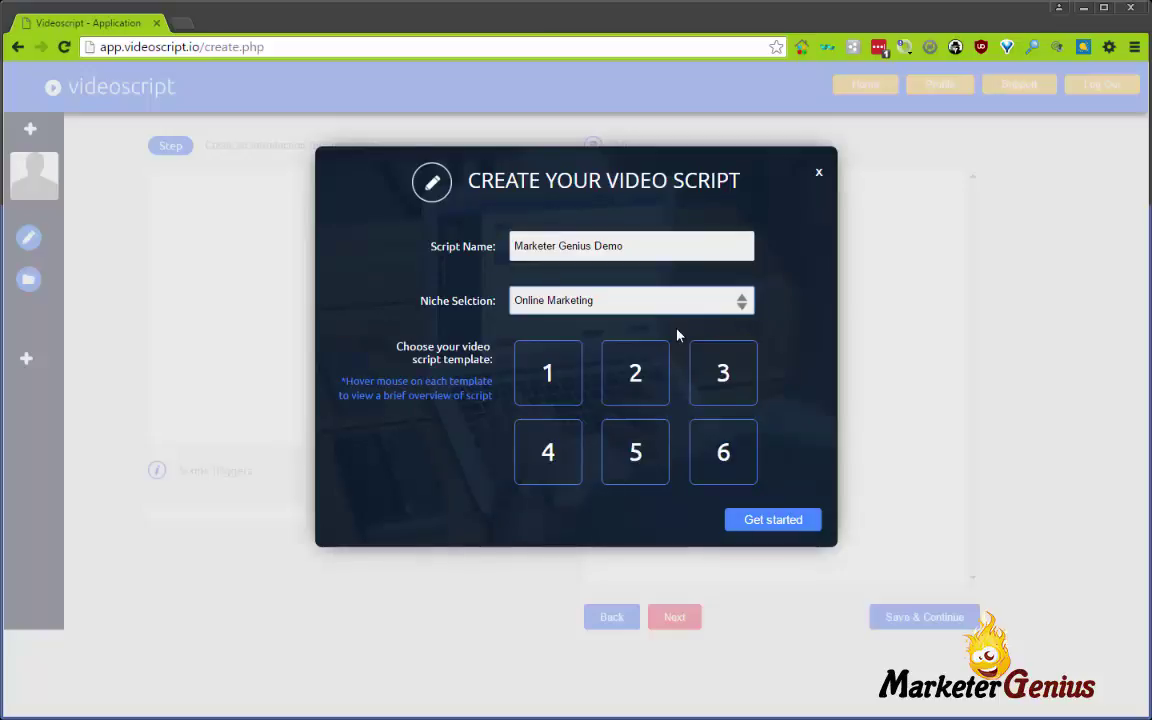
Step: Preview the overviews of templates 1–5 and choose template 5, the short opt-in layout
mouse_move(560, 373)
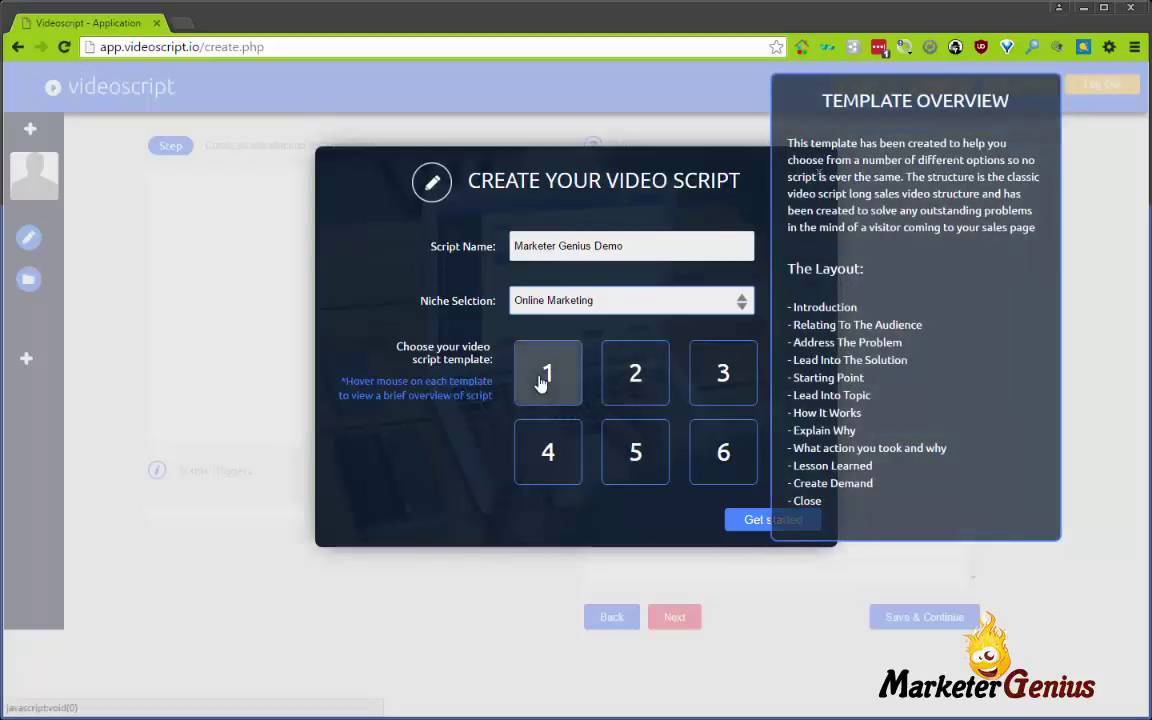
mouse_move(617, 386)
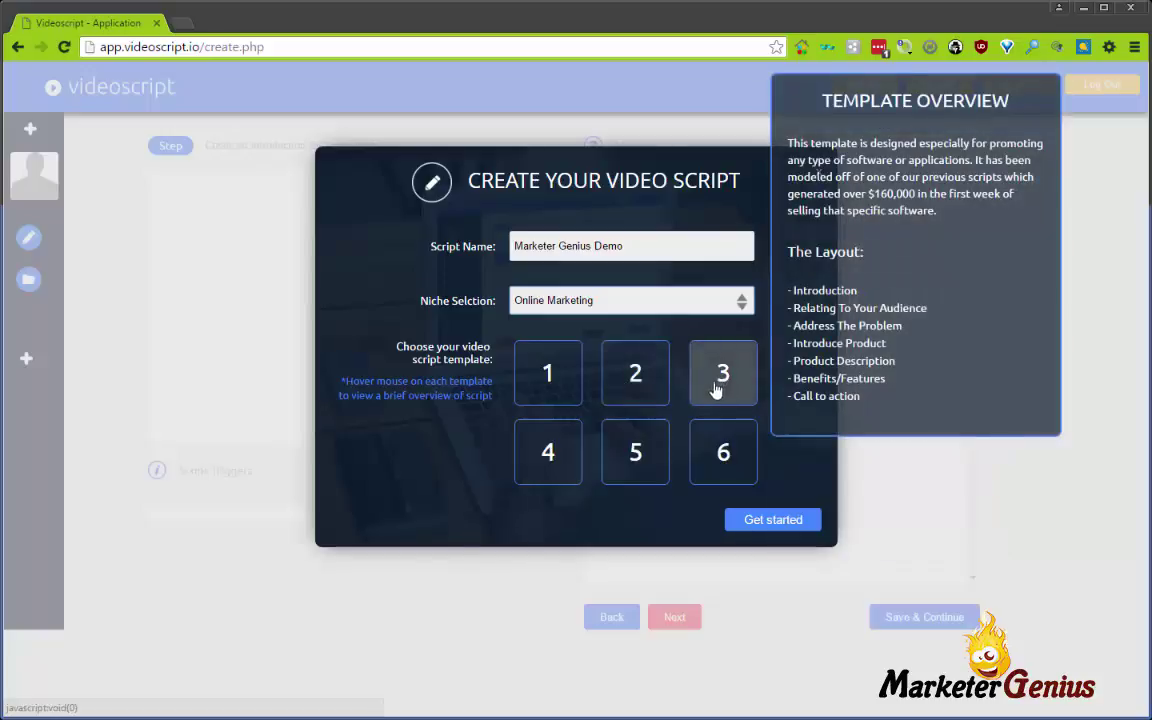
mouse_move(631, 470)
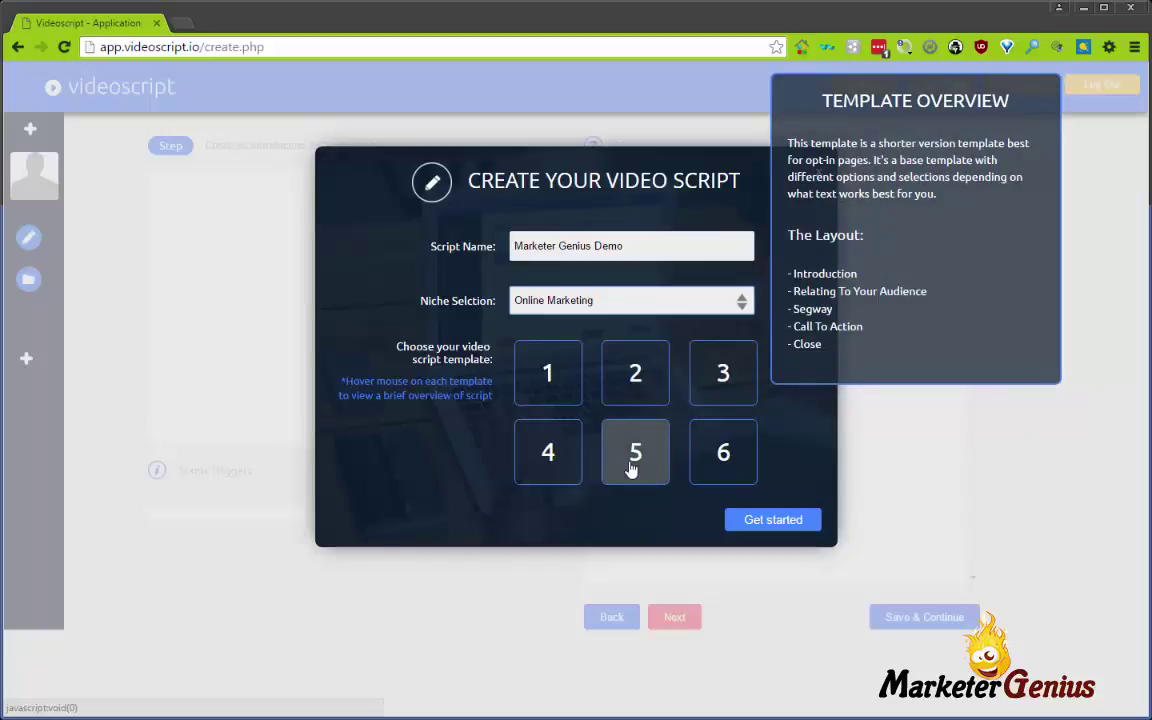
left_click(631, 470)
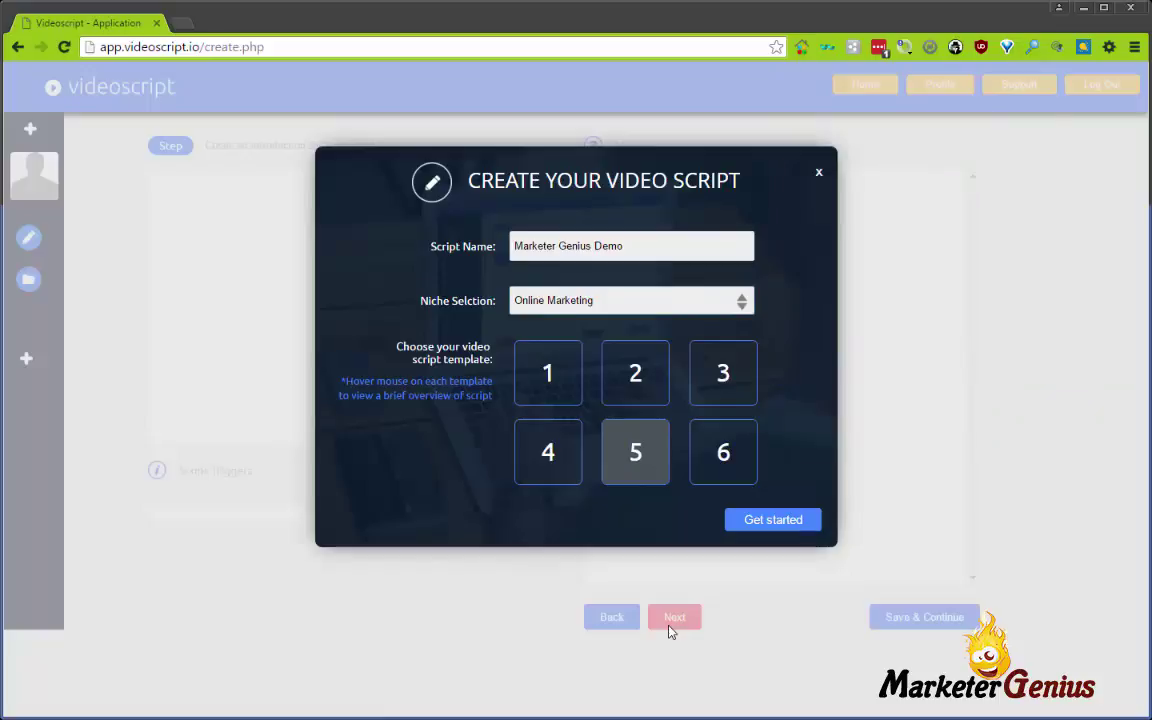
Step: Create the script from template 5 and add the first intro opening line
left_click(759, 521)
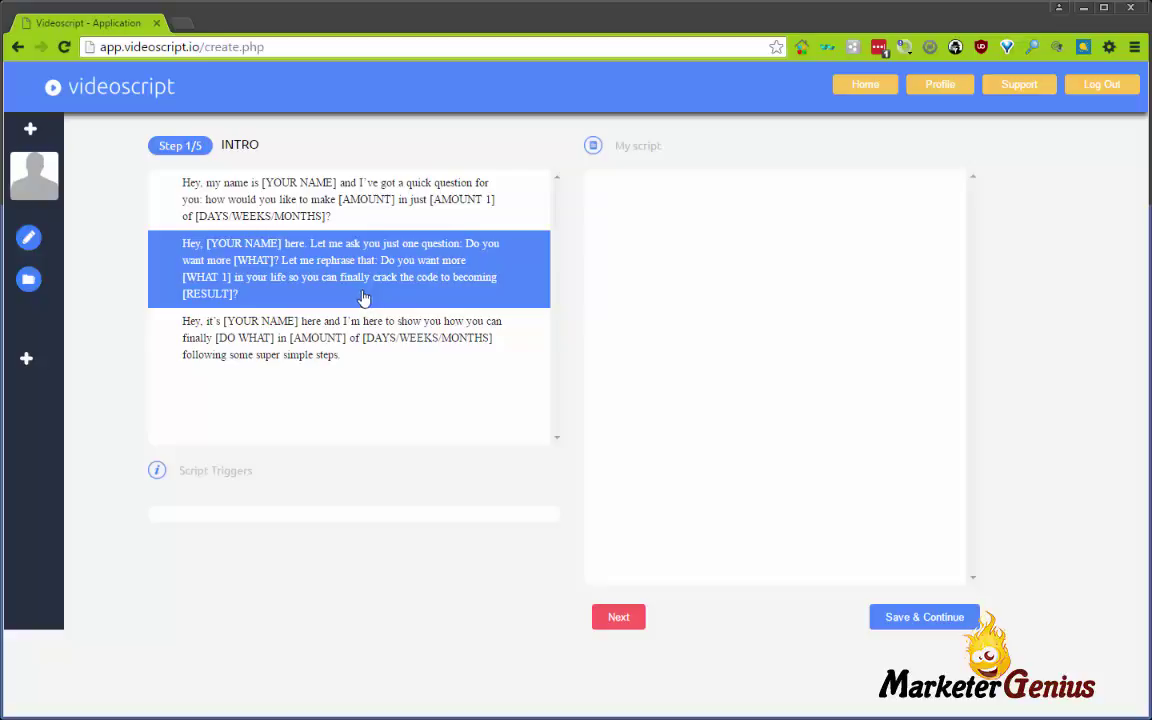
left_click(340, 219)
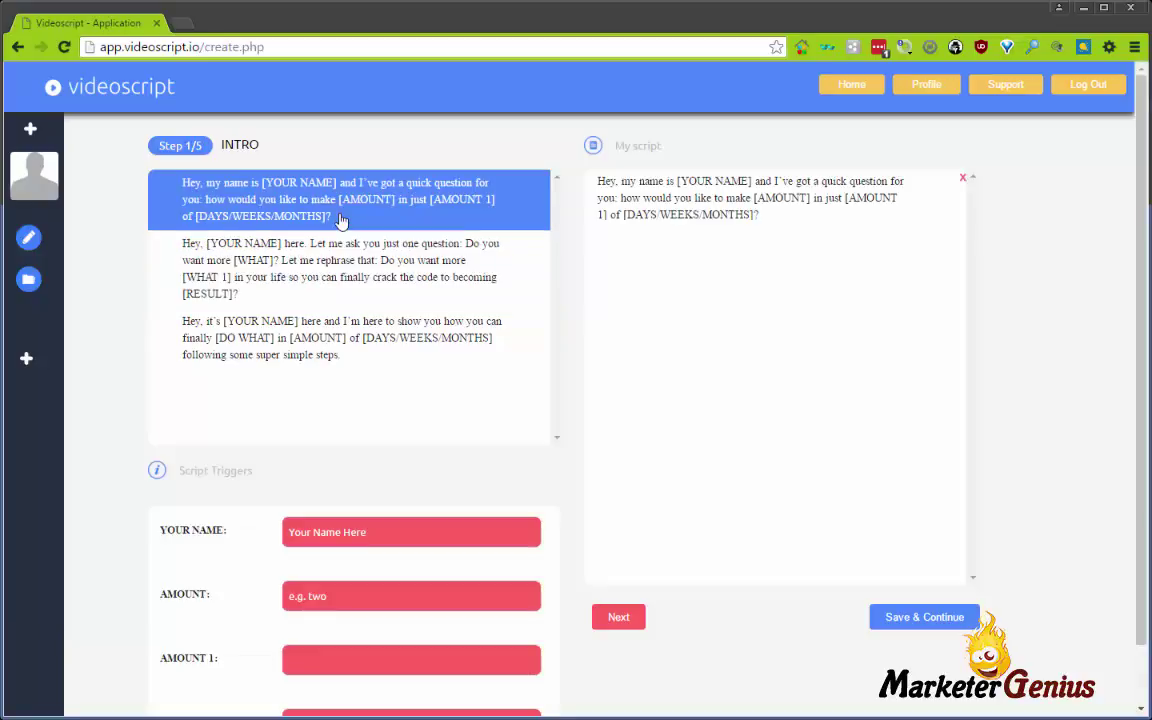
Step: Fill the intro trigger fields with the presenter's name and '$100 a day'
scroll(370, 450, "down", 1)
left_click(377, 475)
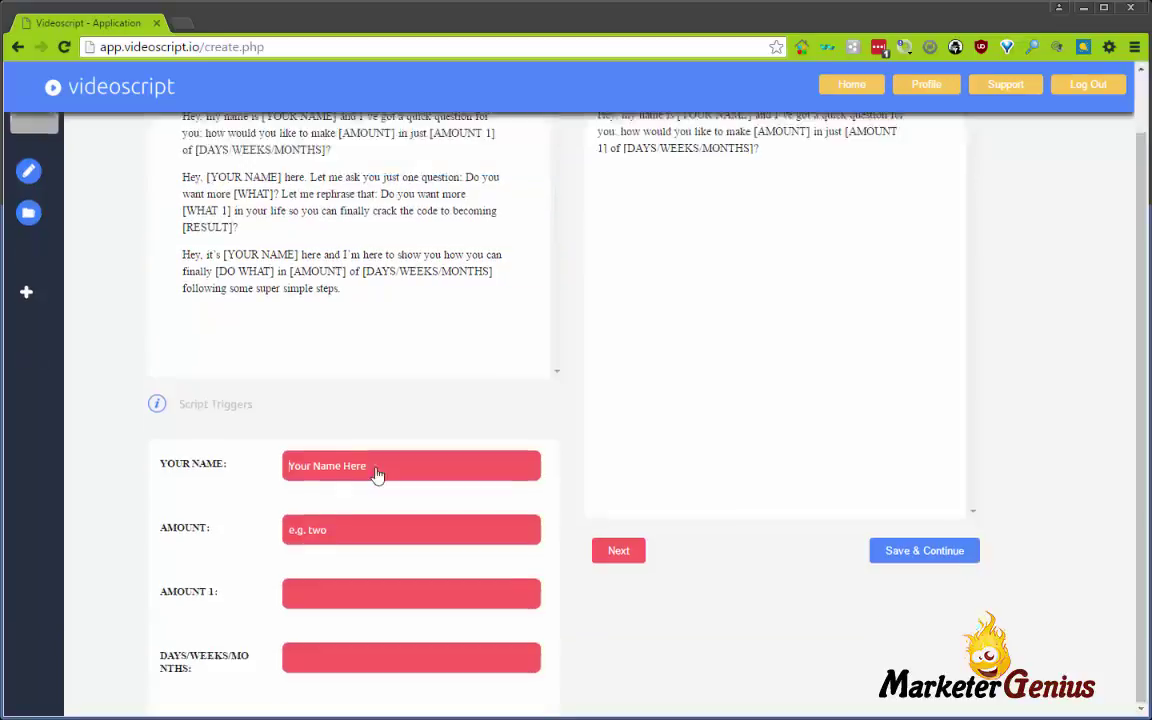
type("Tony Chamberlain")
key("Tab")
scroll(378, 475, "up", 1)
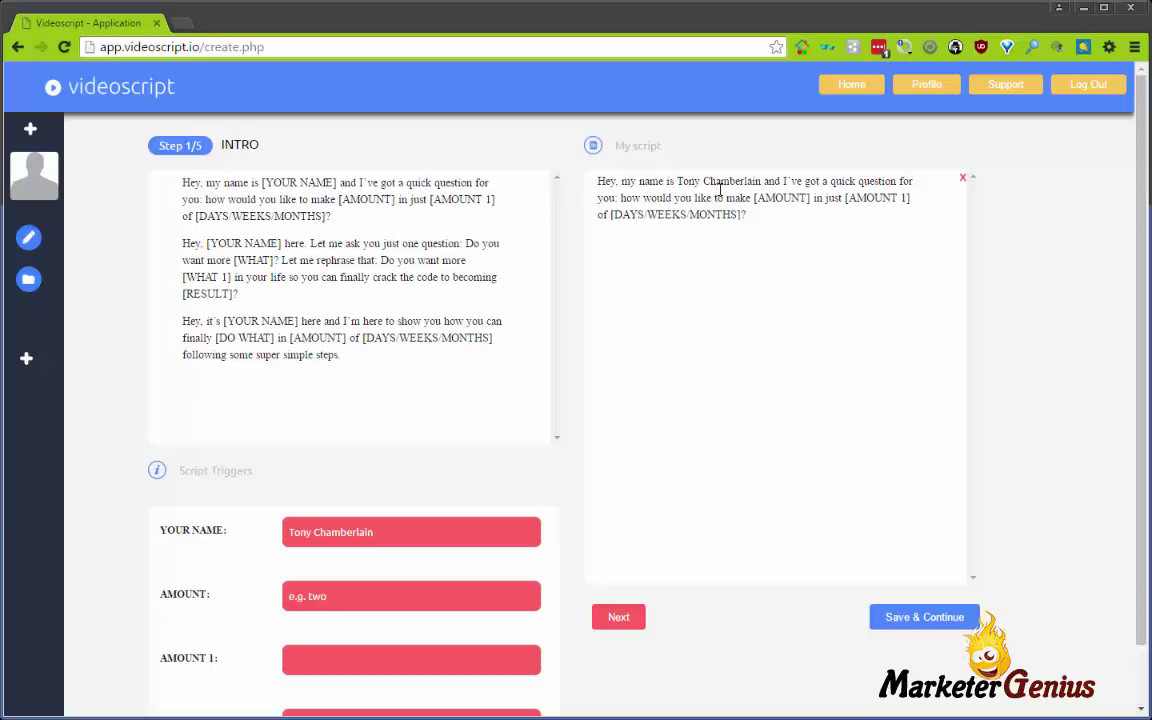
left_click(377, 607)
type("100 a day")
key("Home")
type("$")
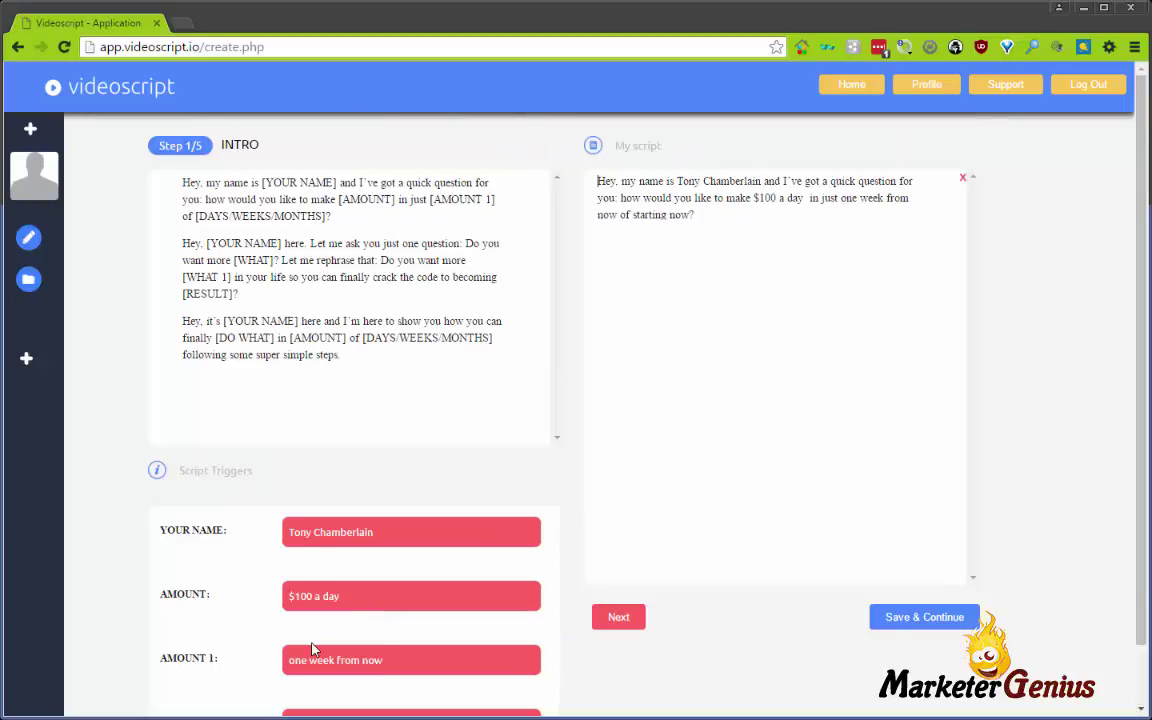
Step: Reword the opening line to end 'starting making $100 a day in just one week from now?'
left_click(810, 197)
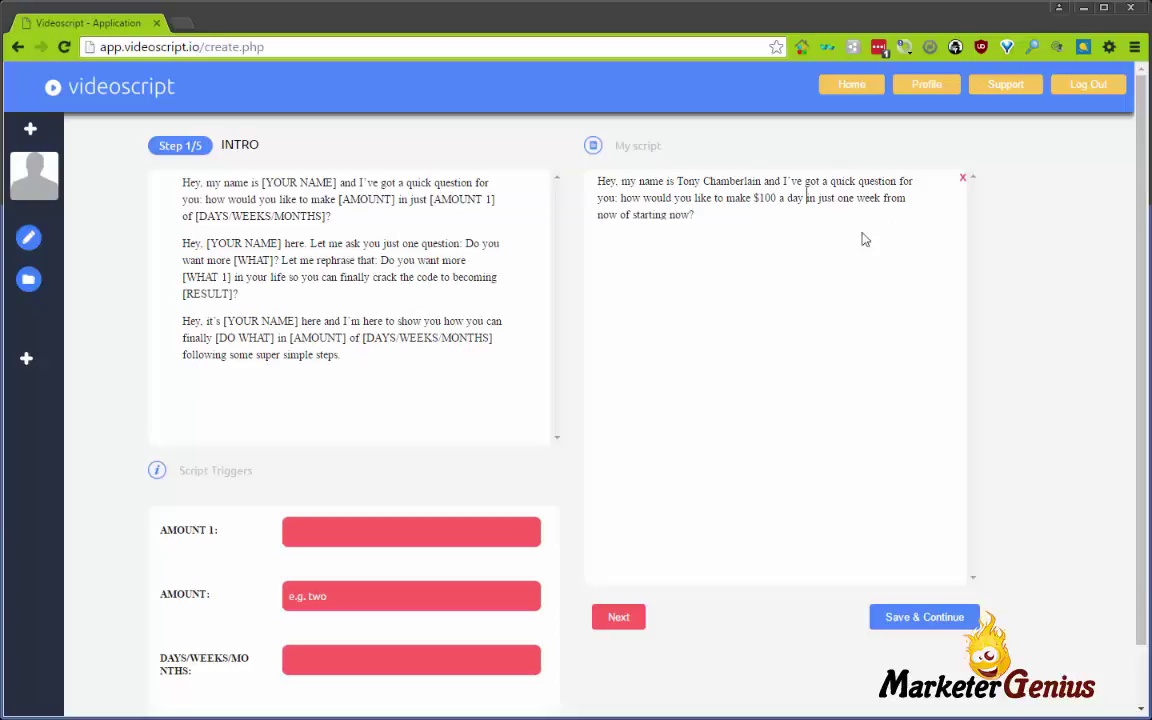
left_click(735, 245)
key("BackSpace")
key("BackSpace")
key("BackSpace")
key("BackSpace")
key("BackSpace")
key("BackSpace")
key("BackSpace")
key("BackSpace")
key("BackSpace")
key("BackSpace")
key("BackSpace")
key("BackSpace")
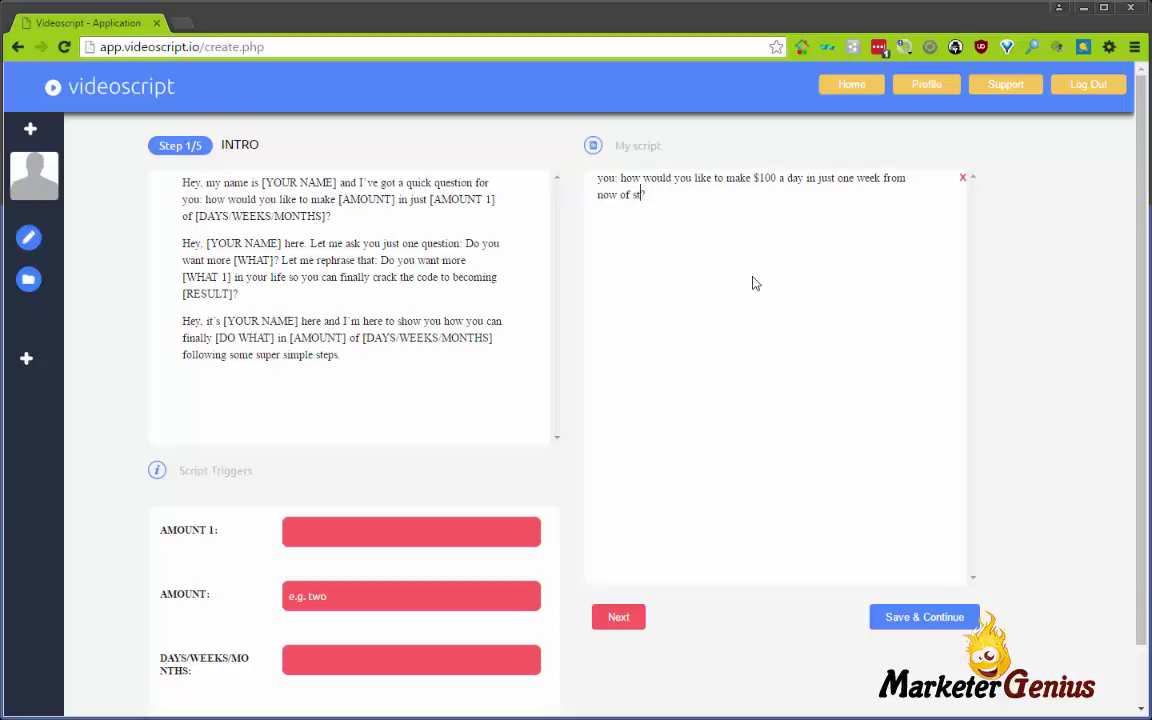
key("BackSpace")
key("BackSpace")
key("BackSpace")
key("BackSpace")
key("Up")
key("ctrl+Right")
key("ctrl+Right")
key("ctrl+Right")
key("ctrl+Right")
key("ctrl+Right")
type("start")
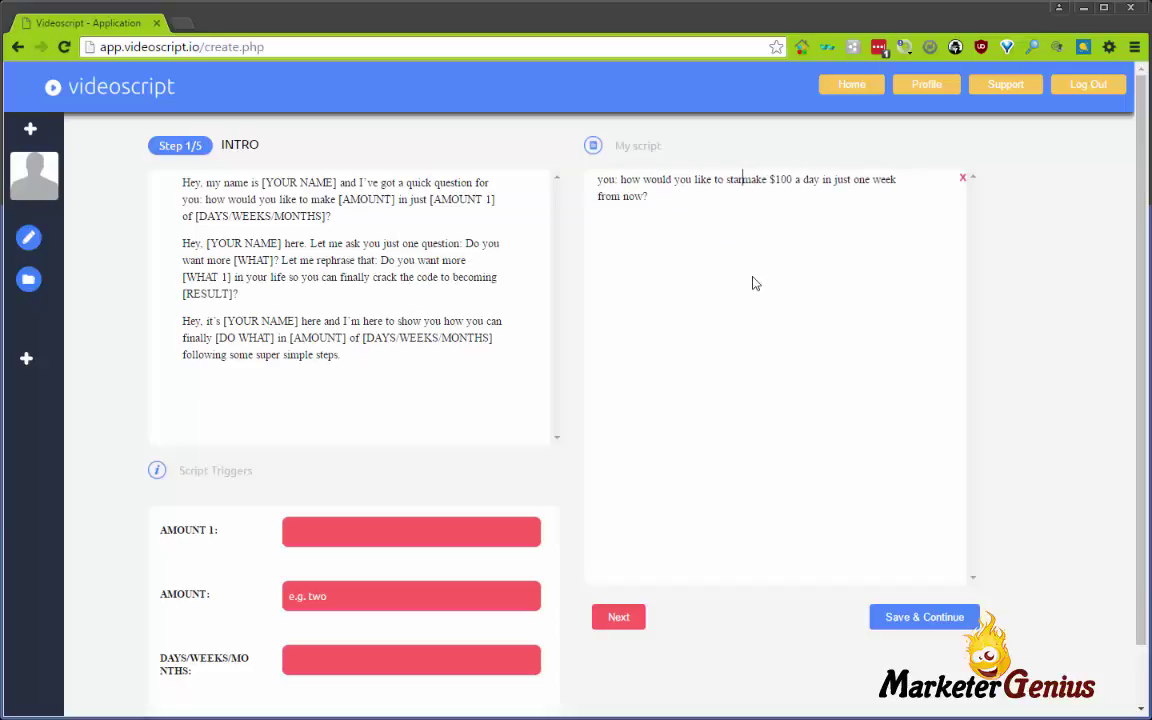
type("ing")
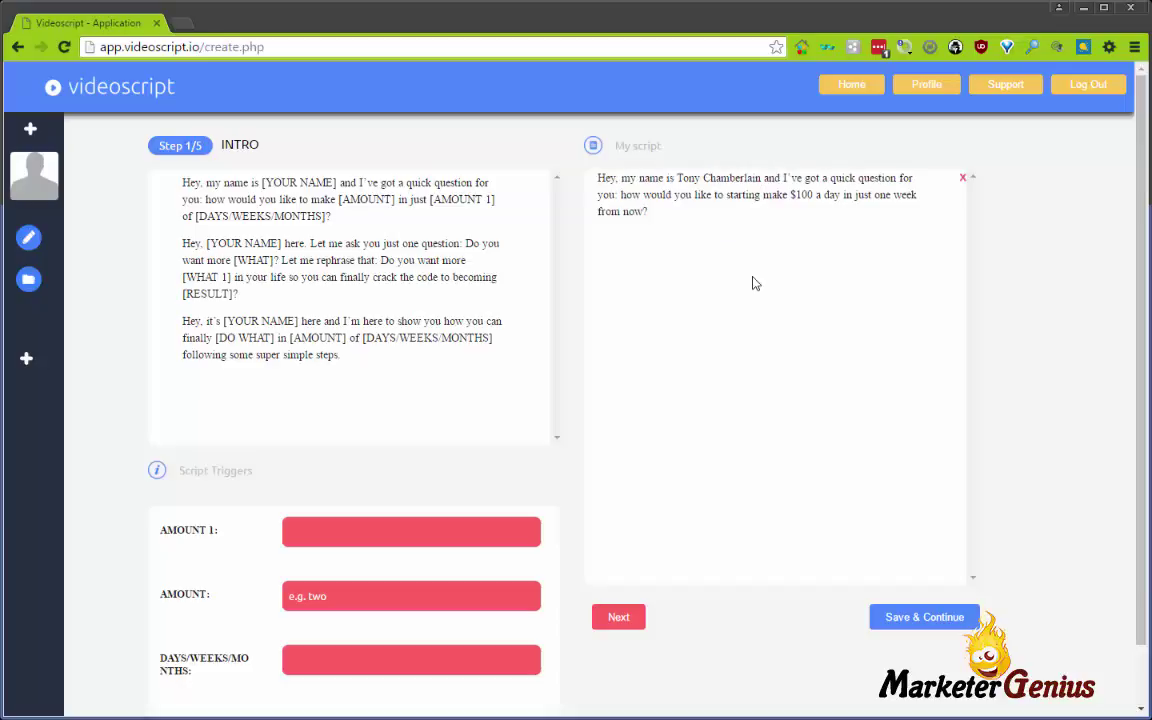
key("Right")
key("Right")
key("BackSpace")
type("ing")
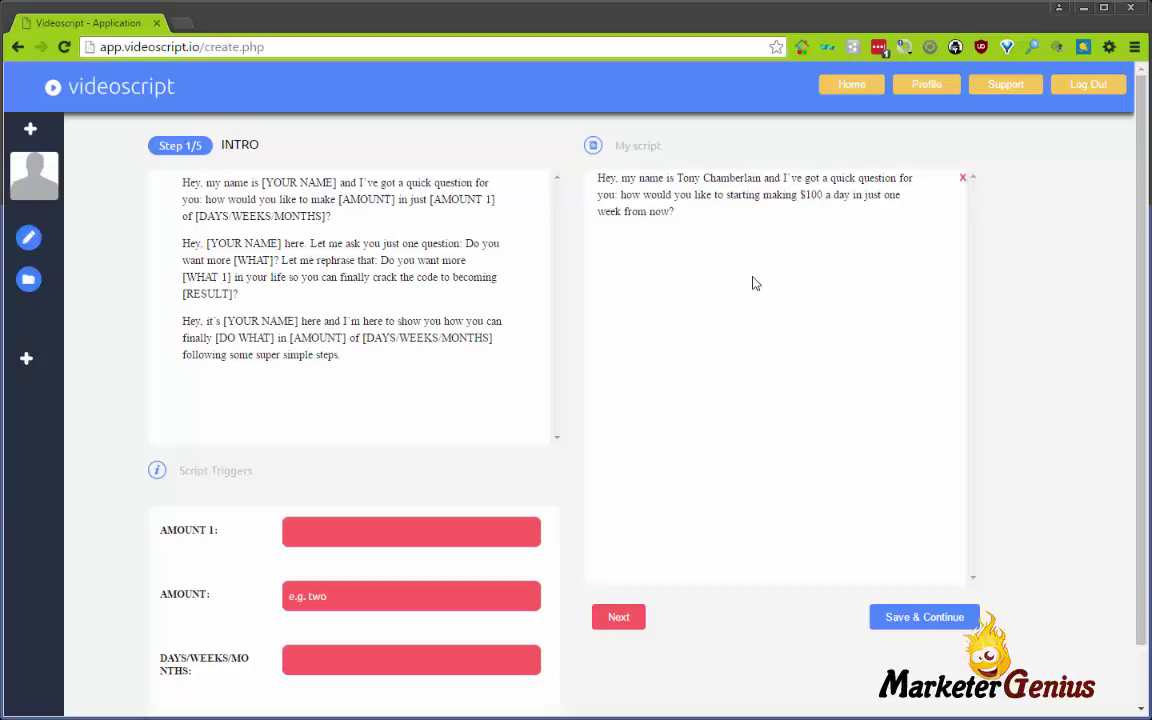
Step: Add the 'number one secret' line with 'making money online' as the goal, then advance to Segway
left_click(637, 617)
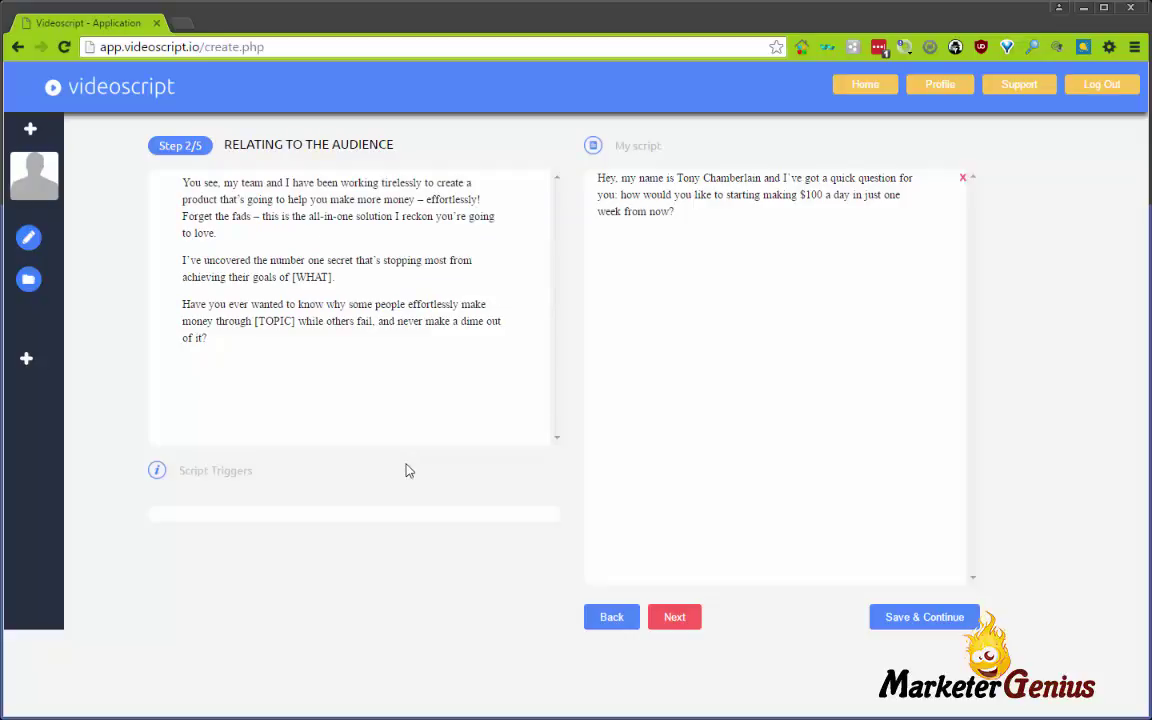
left_click(288, 282)
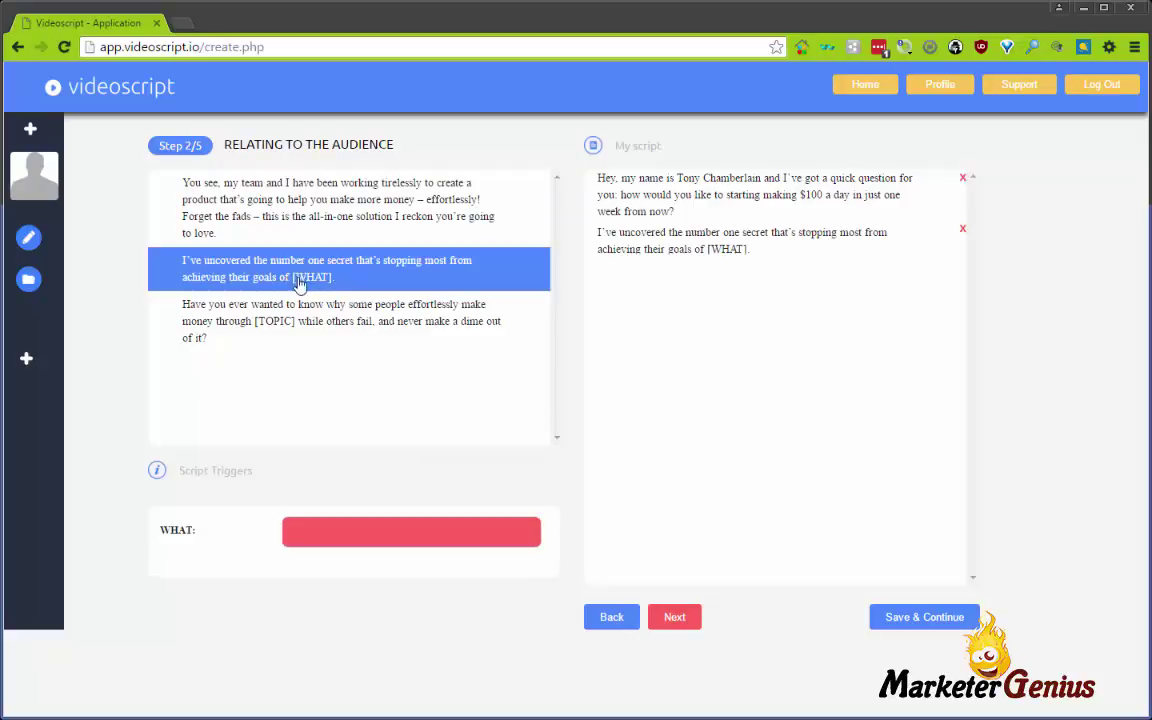
left_click(372, 537)
type("m")
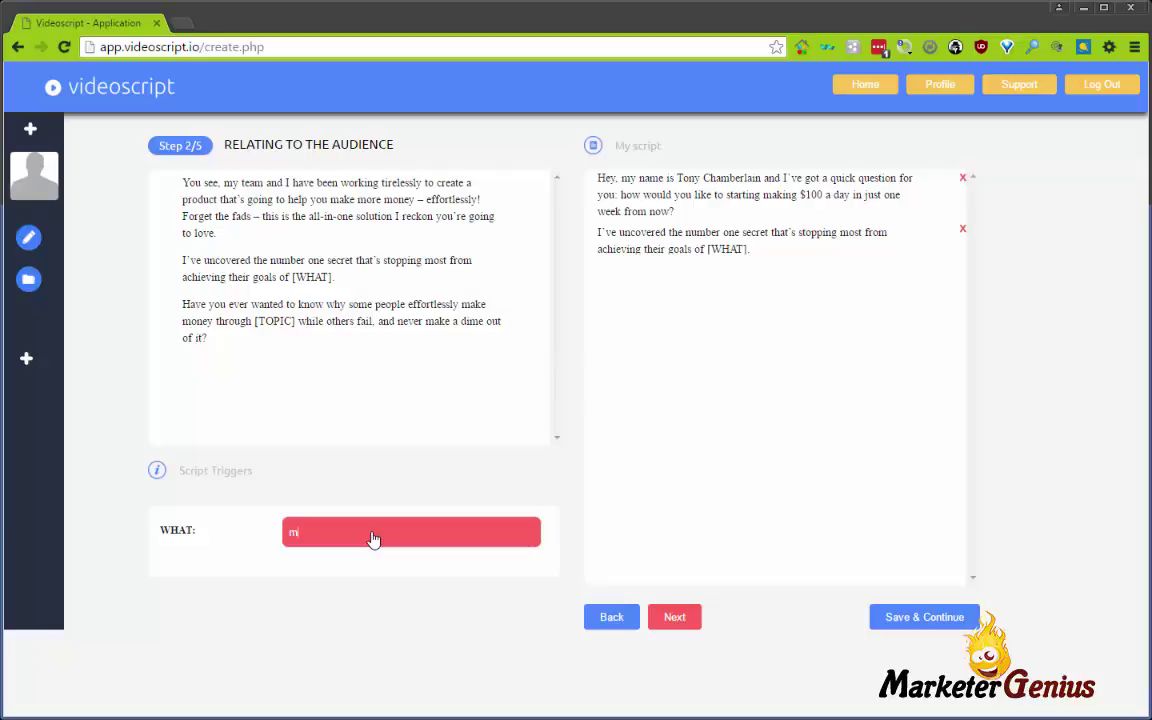
type("aking money online")
key("Return")
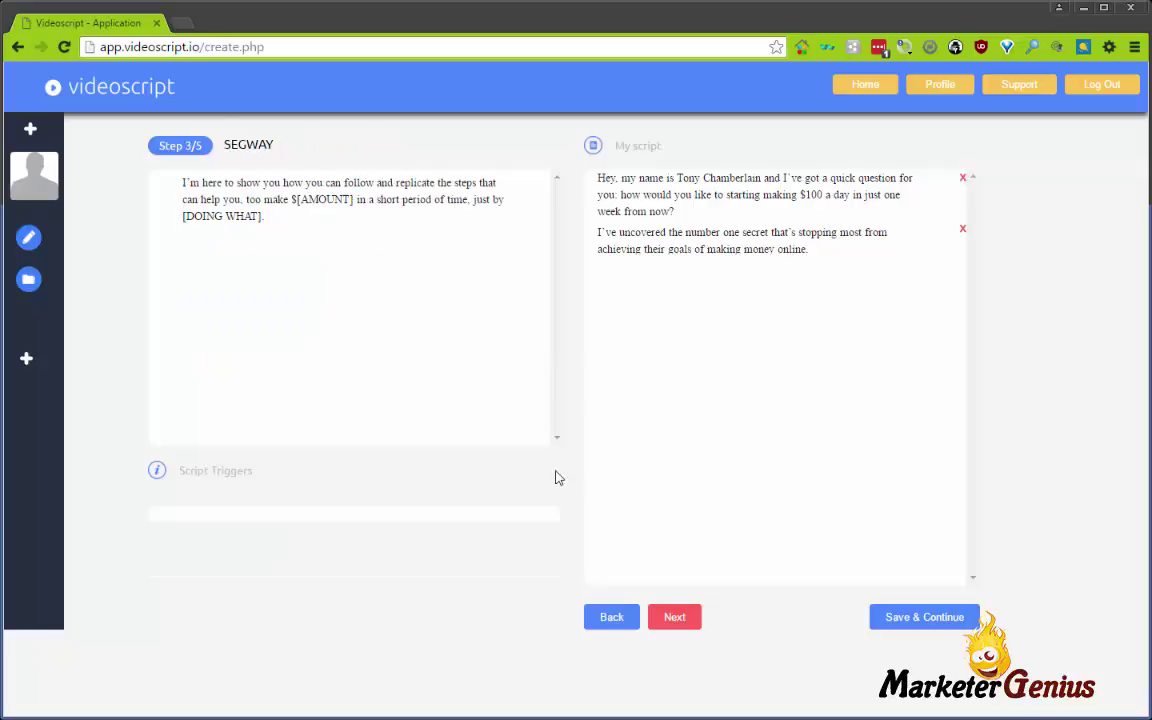
Step: Start the Segway line with AMOUNT '100 a day' and a partial DOING WHAT value
left_click(393, 218)
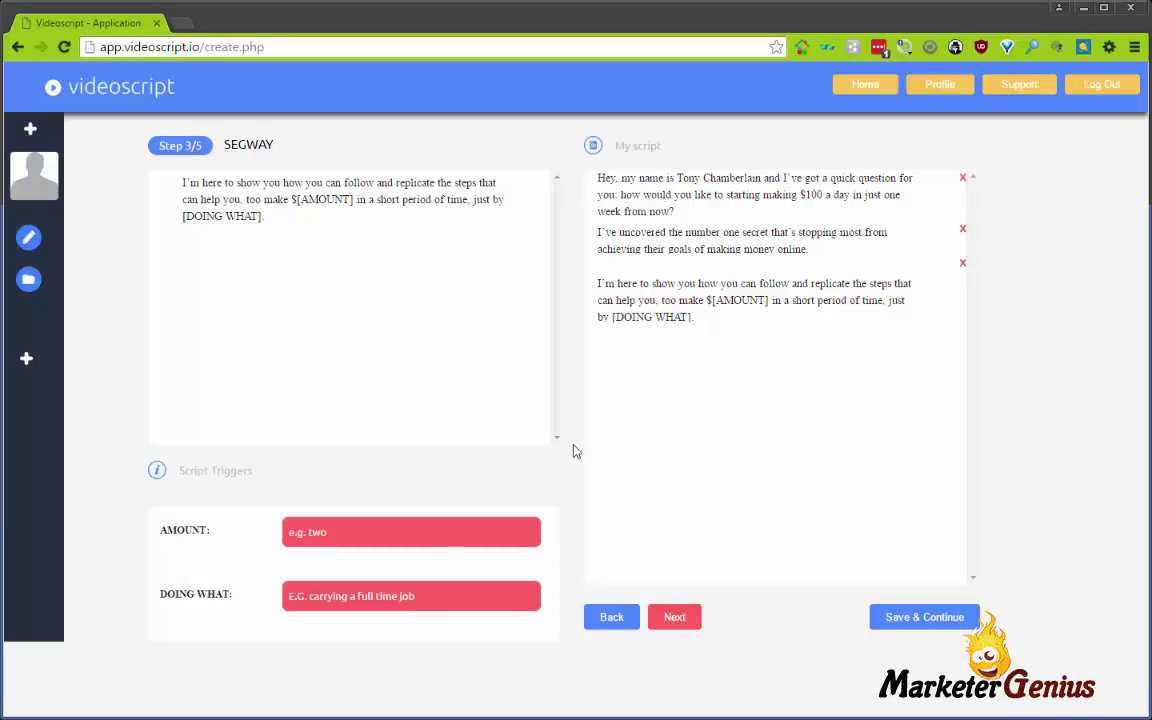
left_click(429, 545)
type("100 a day")
key("Tab")
type("fol")
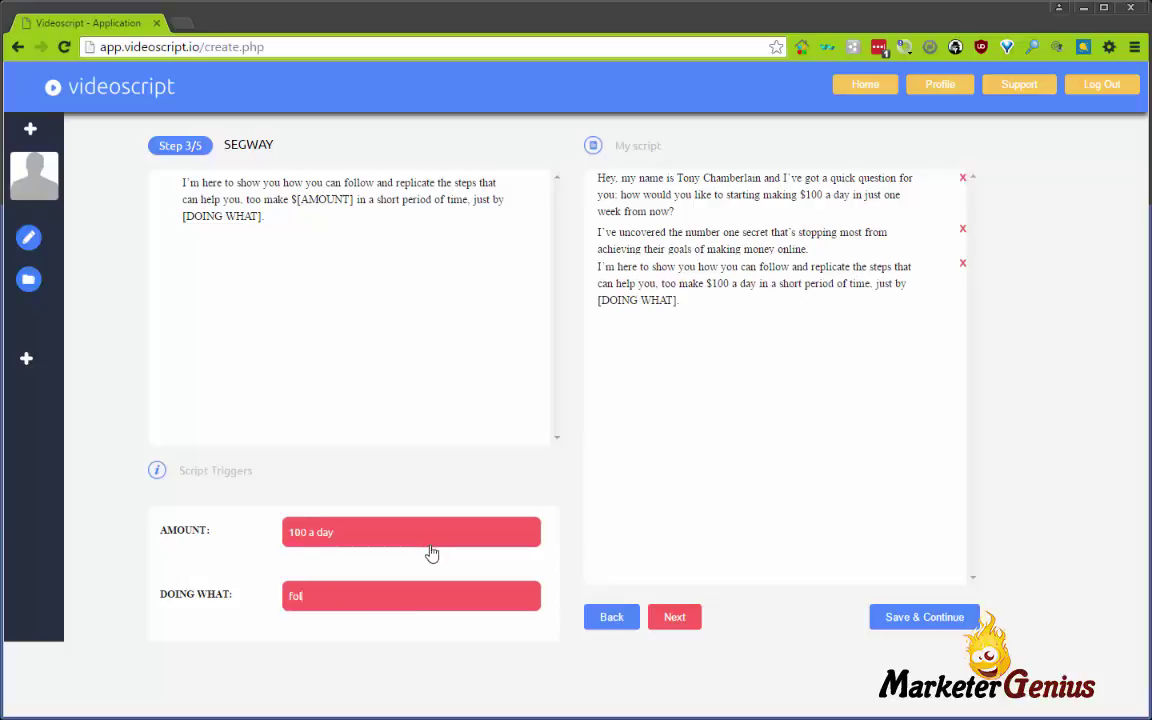
type("lowing th")
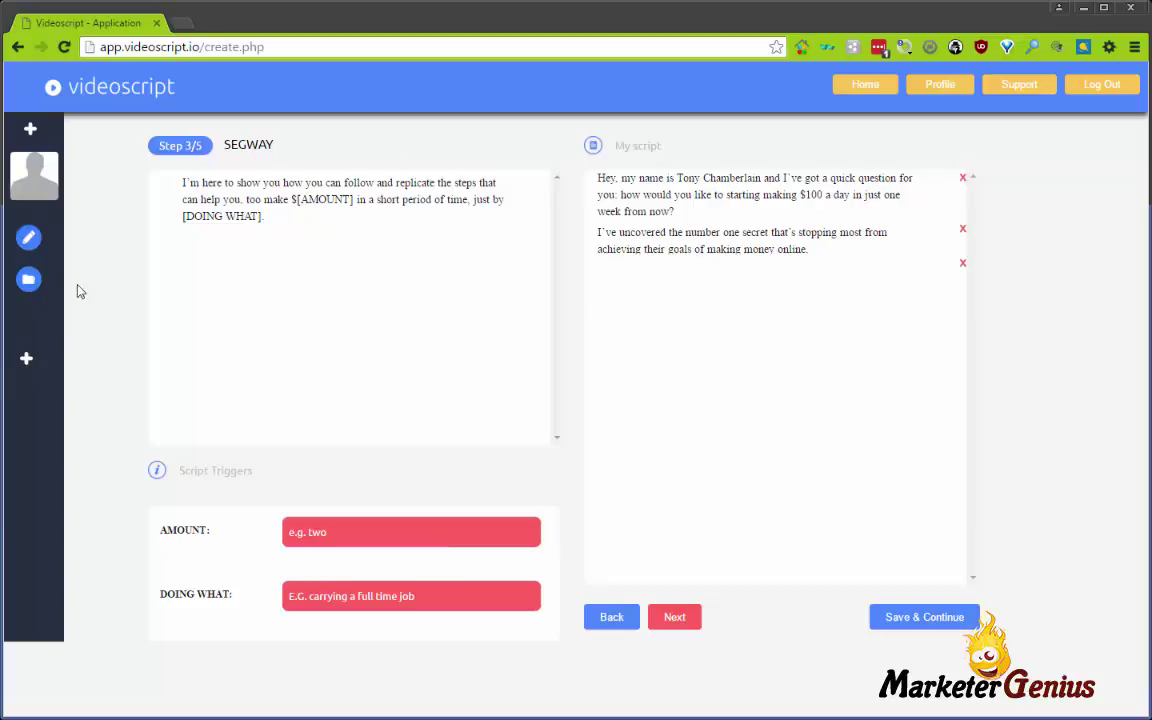
Step: Add the segway paragraph with '$100 a day' and 'following my my simple program.'
left_click(190, 219)
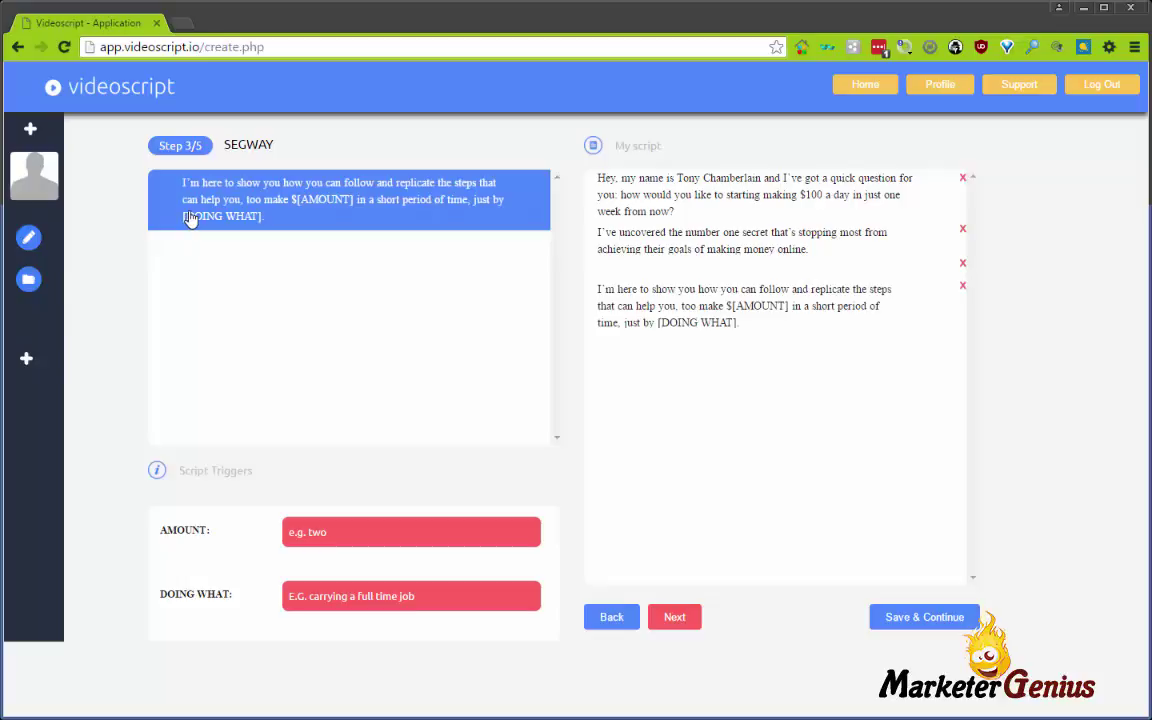
left_click(370, 542)
type("100")
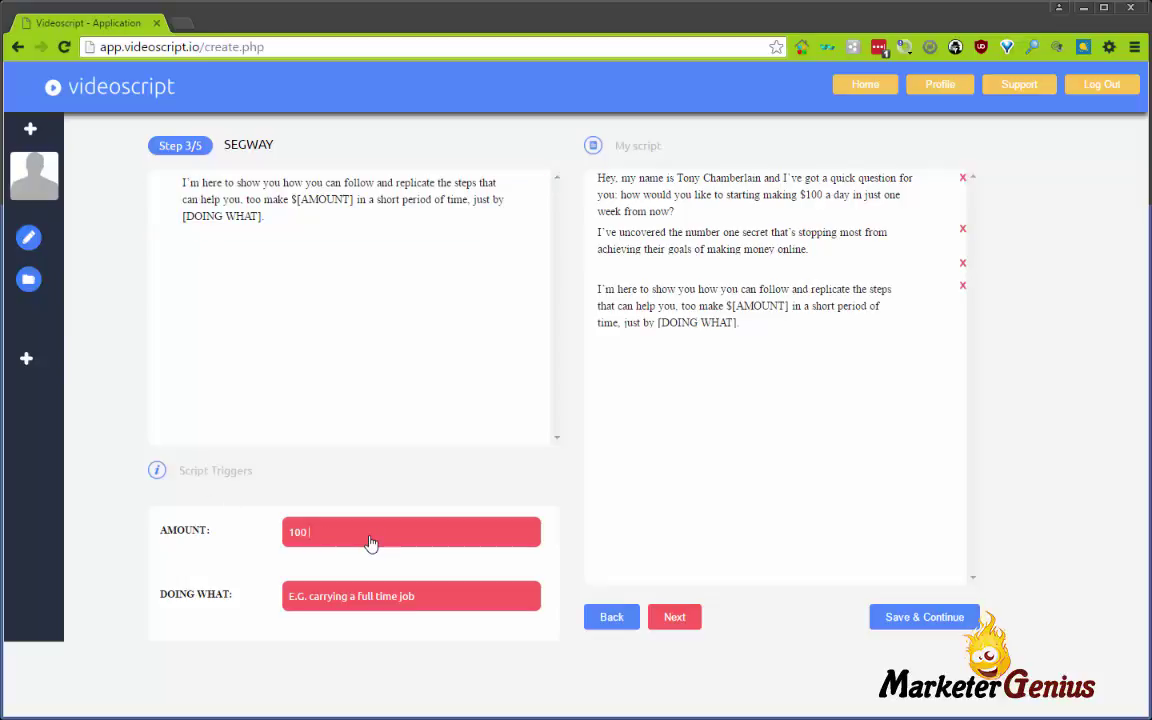
type(" a day")
key("Home")
type("$")
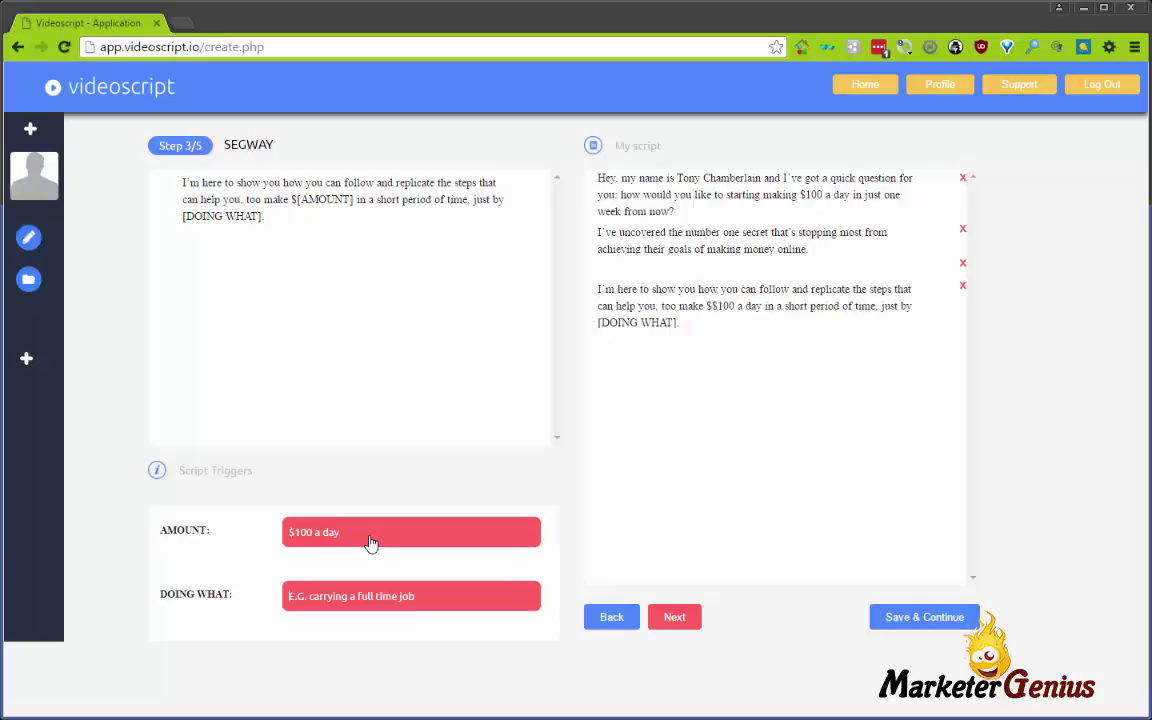
type("following my my simple program.")
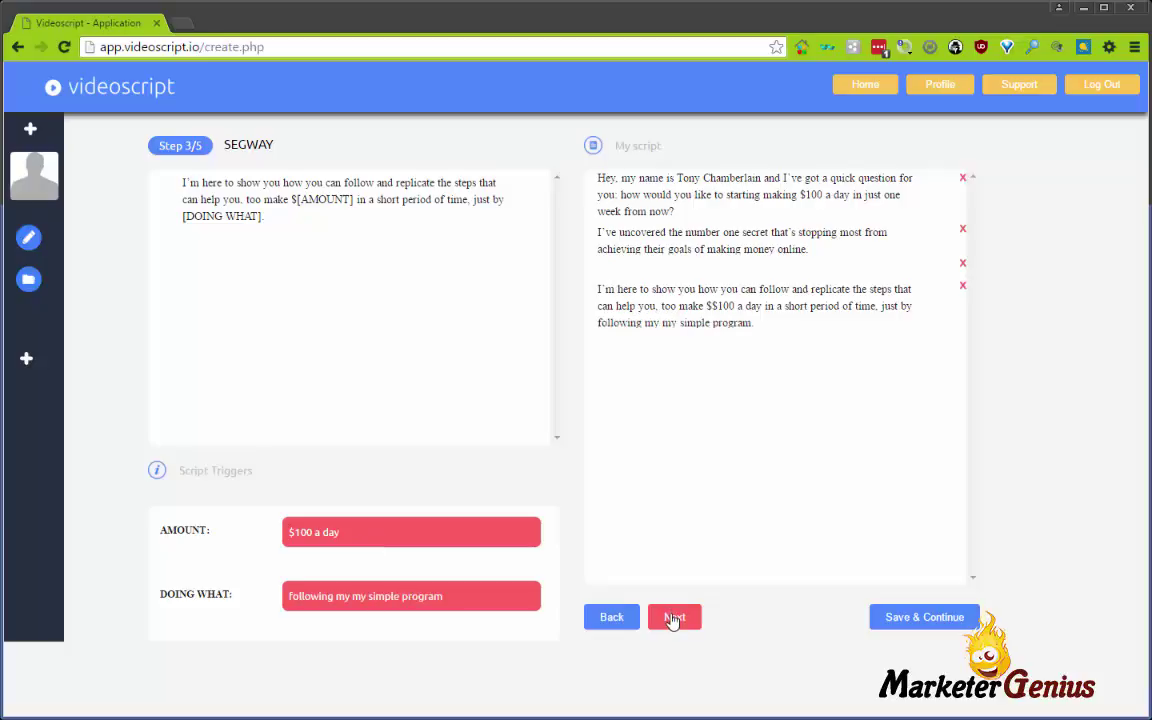
Step: Add the call-to-action and closing paragraphs, separate paragraphs with blank lines, and select [AMOUNT]
left_click(677, 617)
left_click(797, 322)
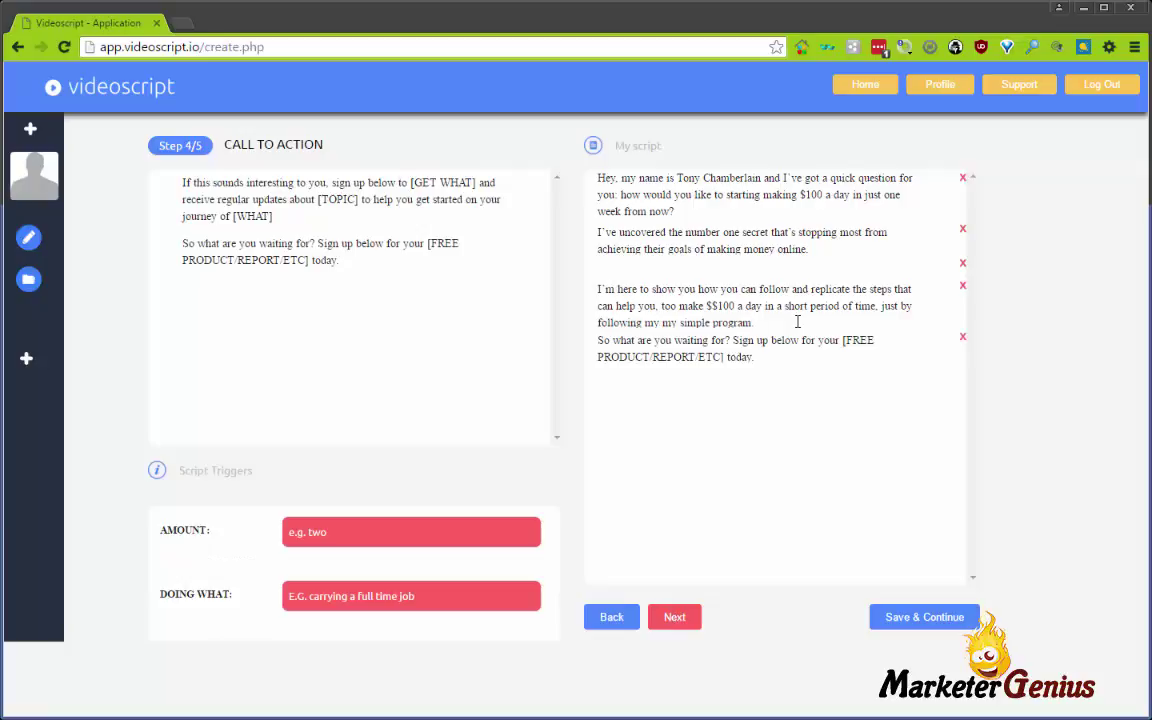
key("Return")
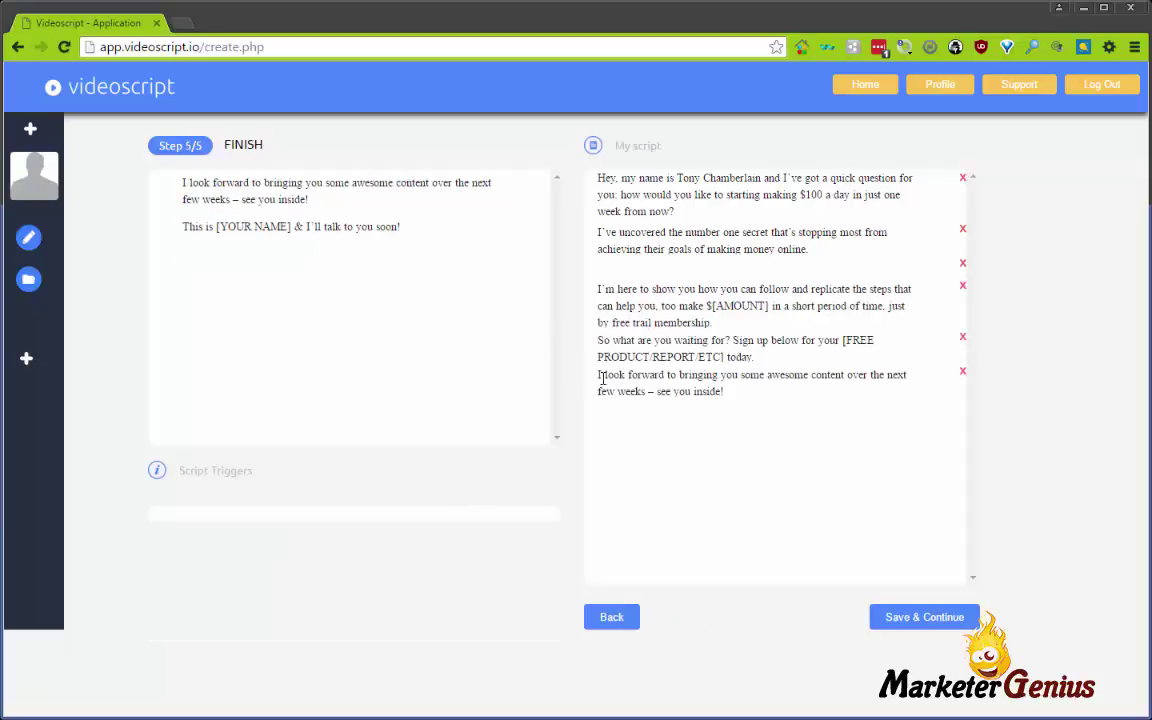
left_click(600, 377)
key("Return")
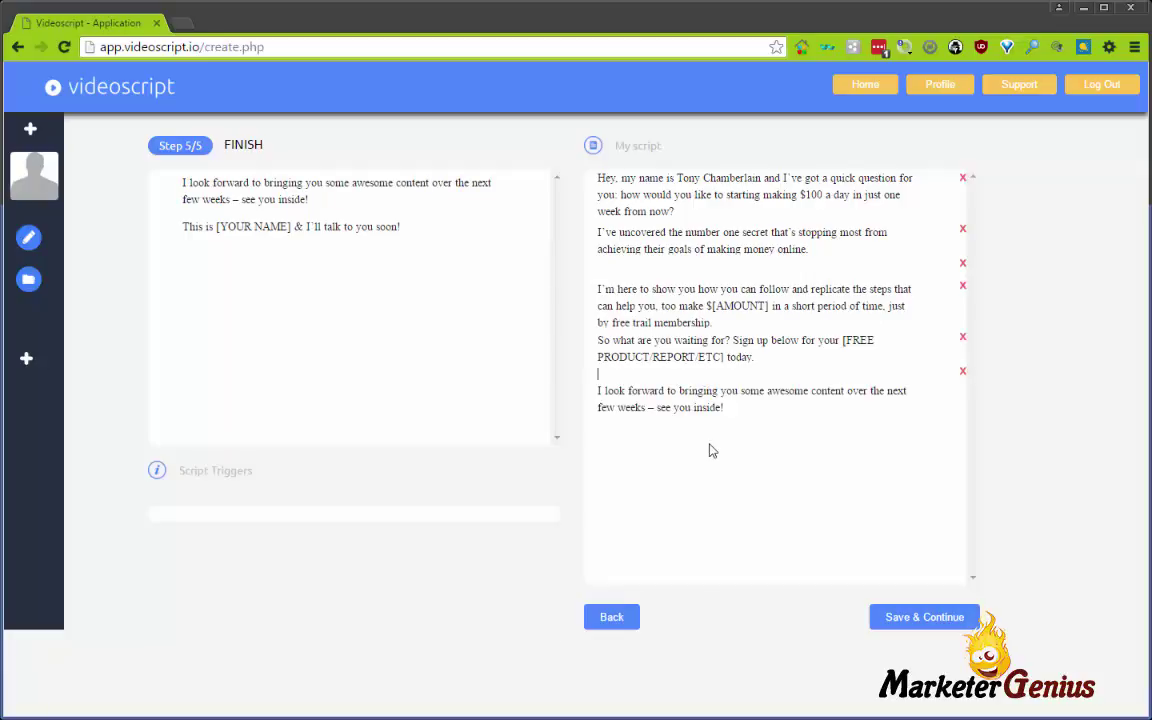
left_click(760, 321)
key("Return")
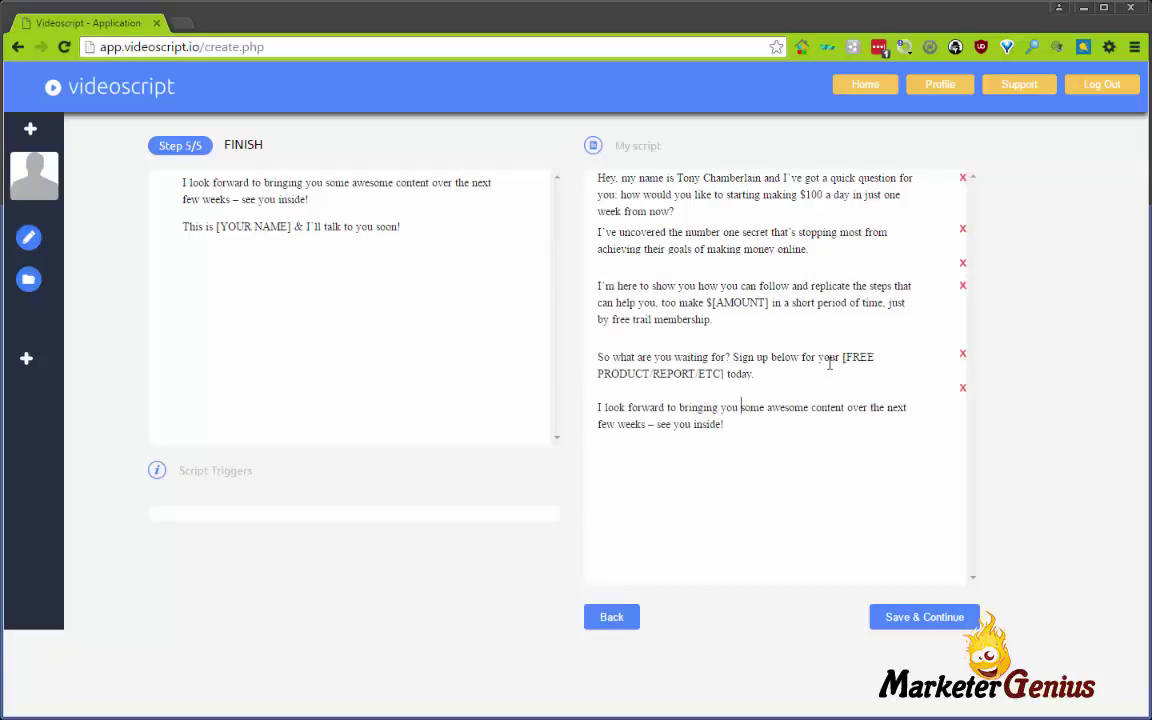
left_click_drag(713, 302, 768, 301)
Step: Replace [AMOUNT] with '100 a day' and the free product placeholder with 'free trail membership'
key("BackSpace")
type("100 a day")
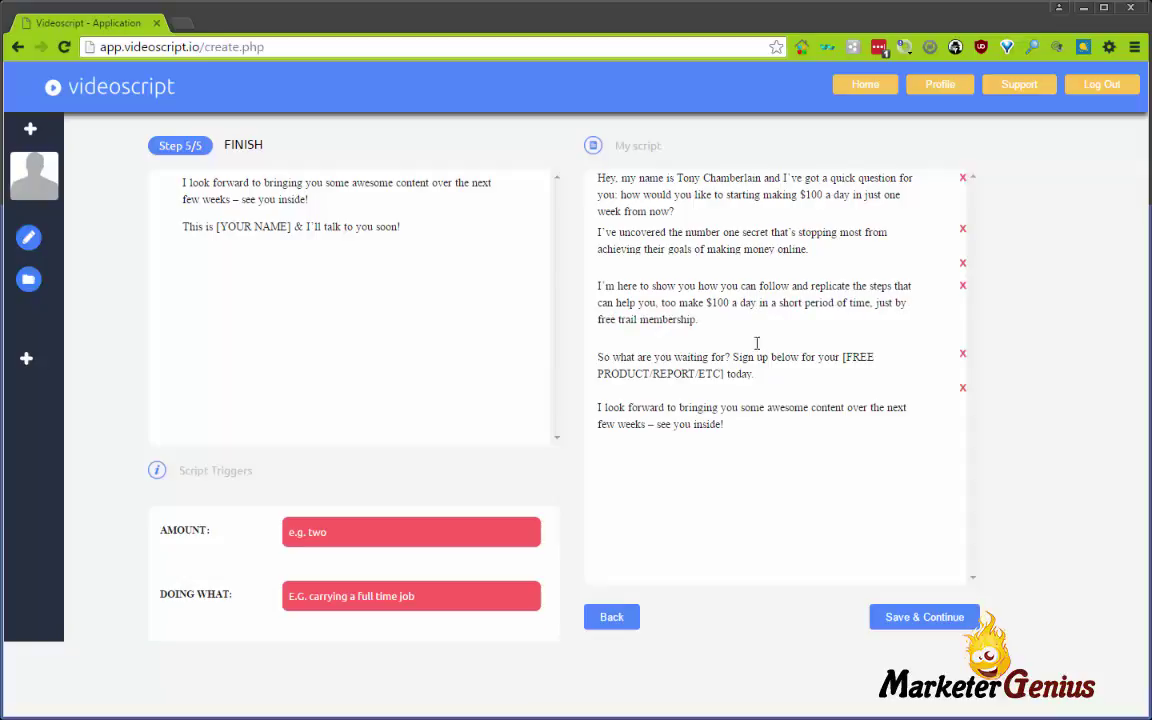
left_click(650, 388)
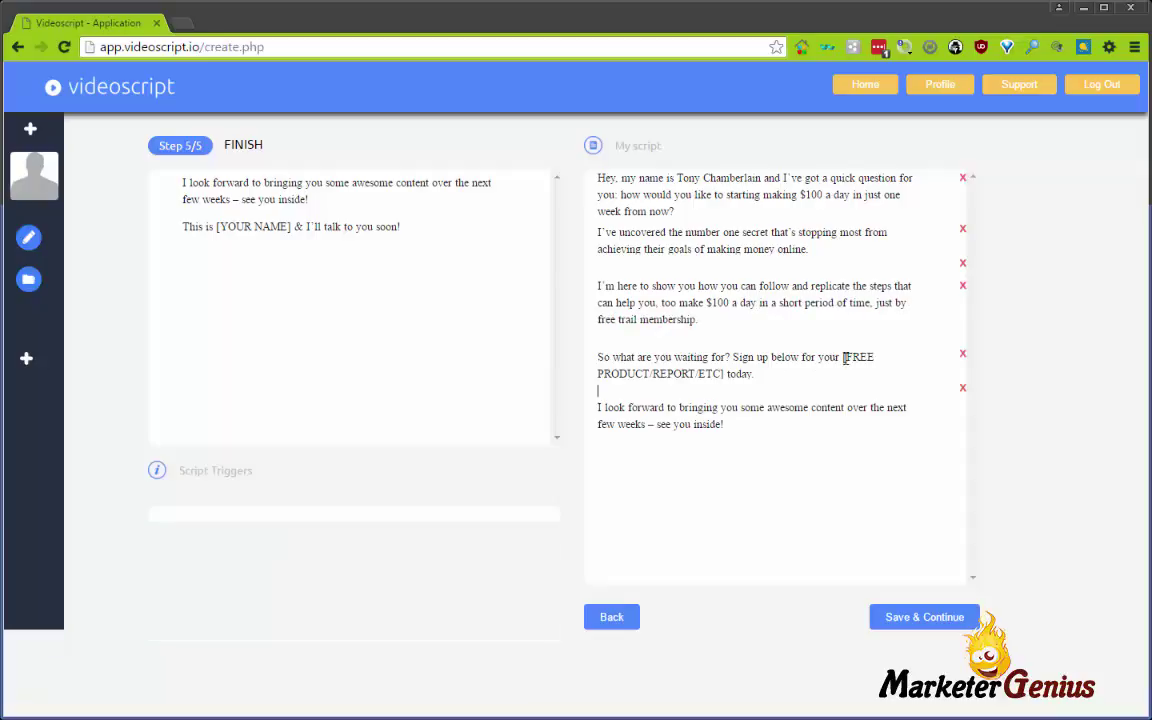
left_click_drag(841, 357, 716, 381)
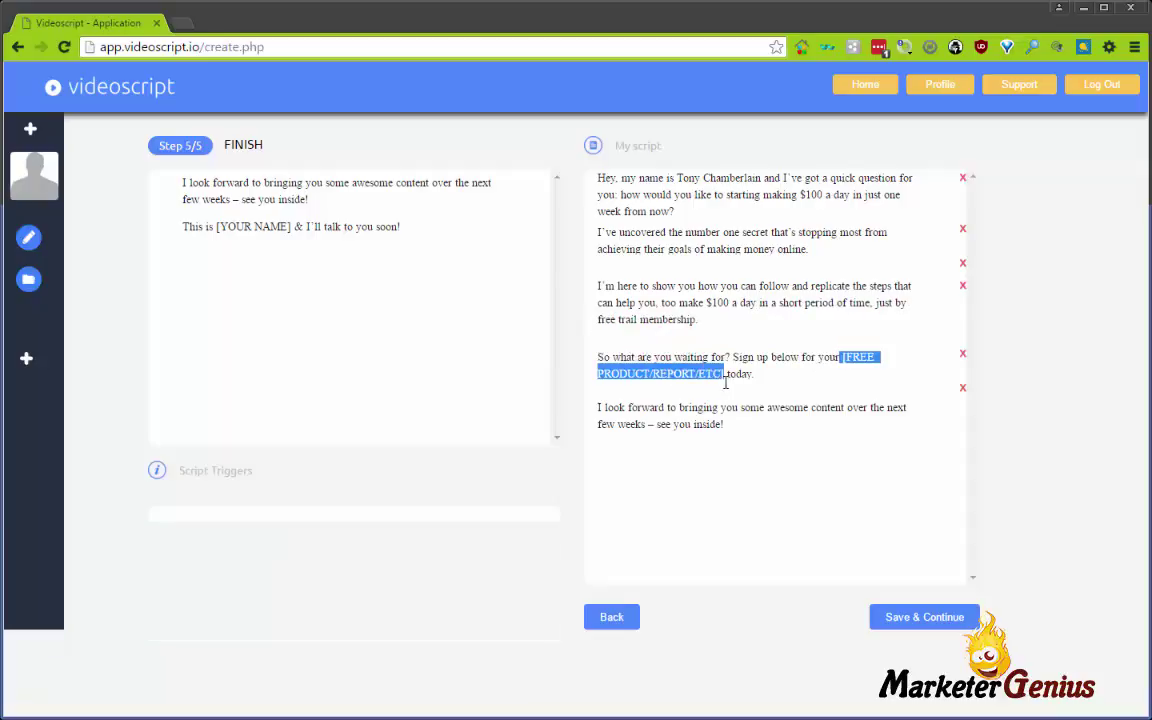
type("free trail membe")
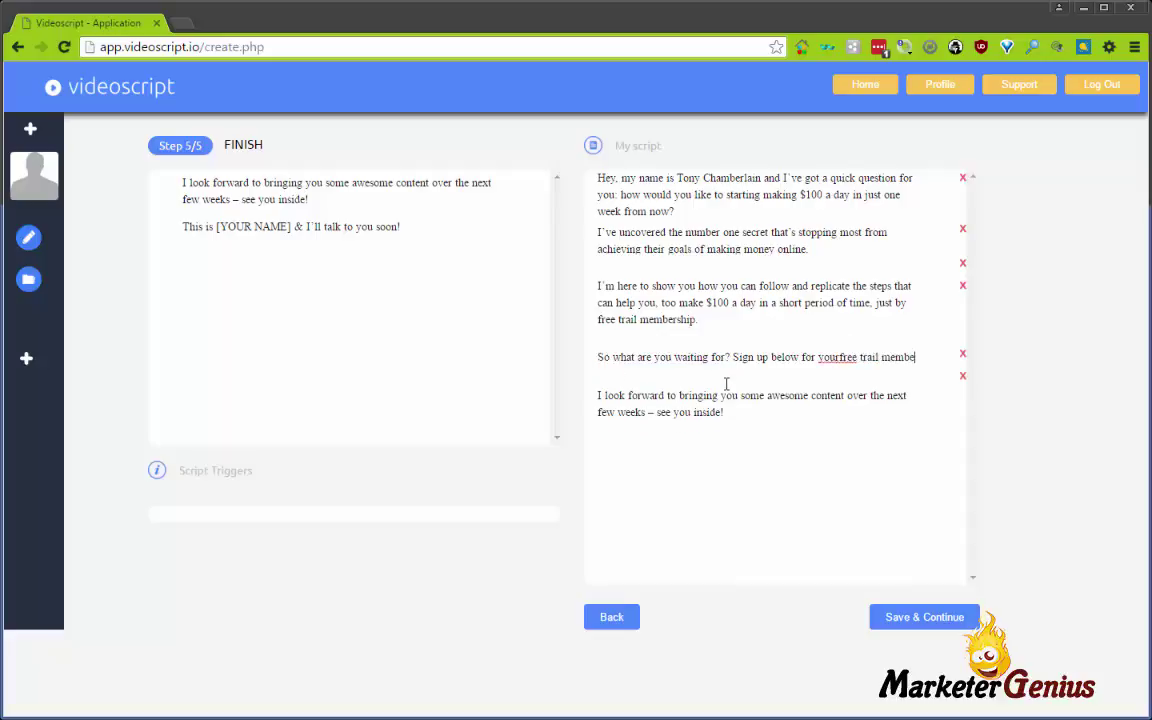
type("rship today.")
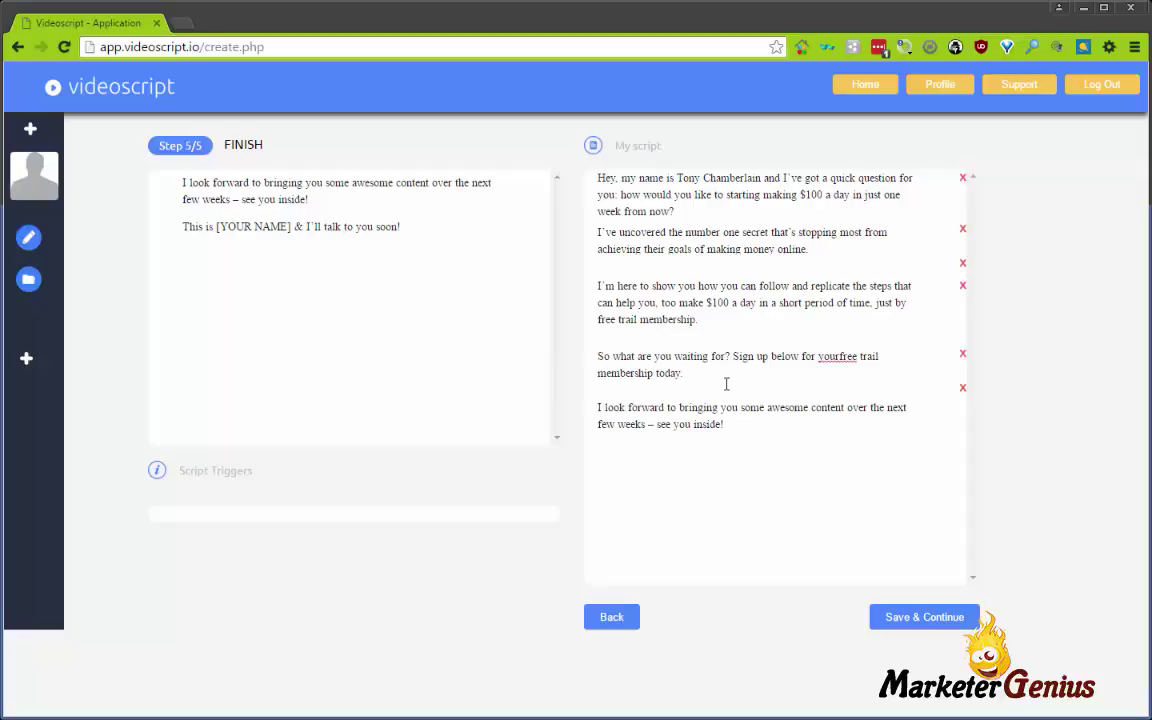
Step: Save the Marketer Genius Demo script, reopen and re-save it, then return to the saved scripts list
left_click(893, 616)
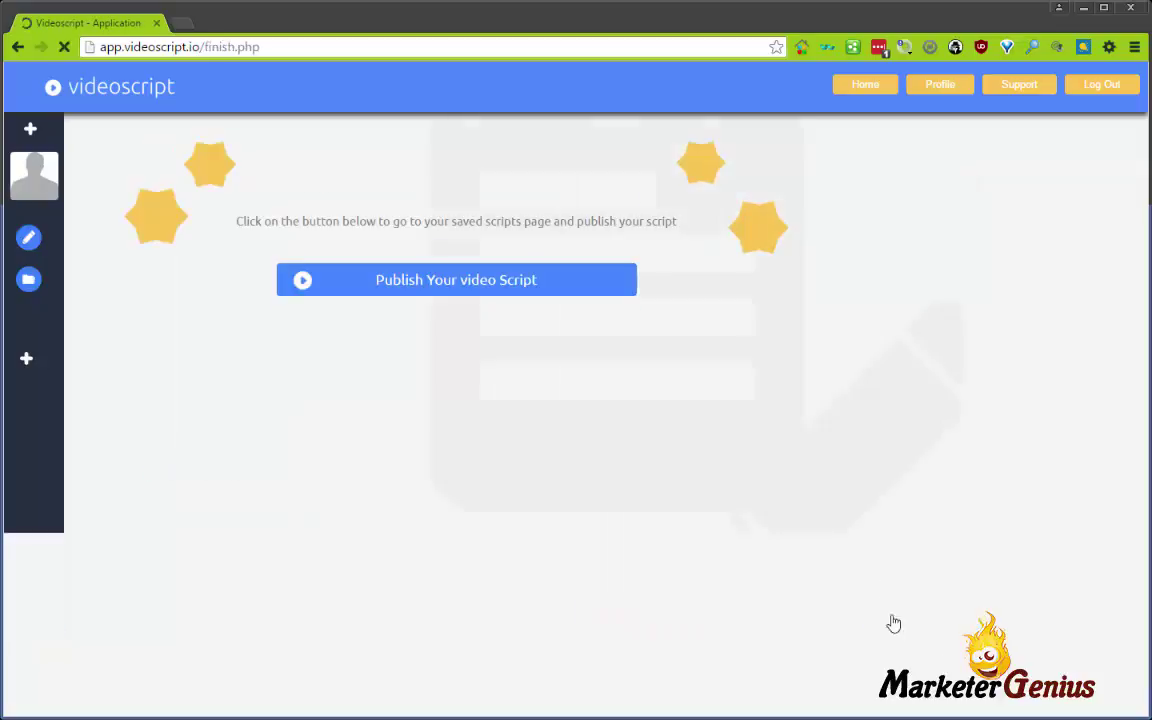
left_click(365, 295)
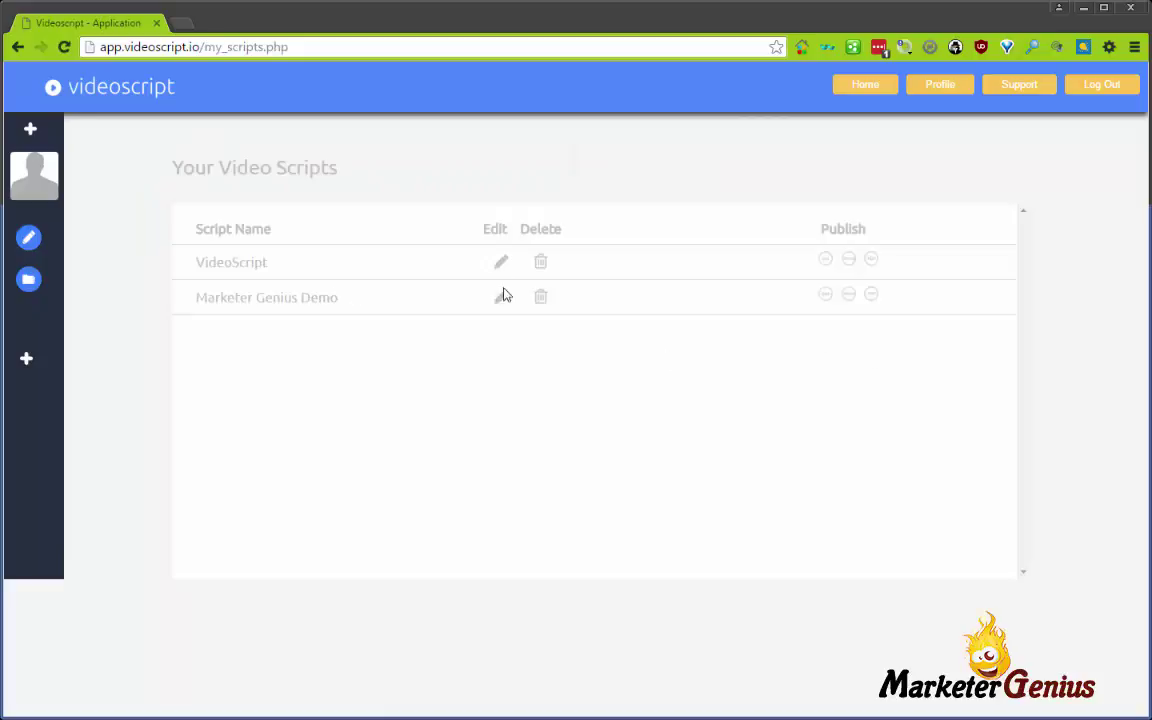
left_click(503, 297)
left_click(912, 646)
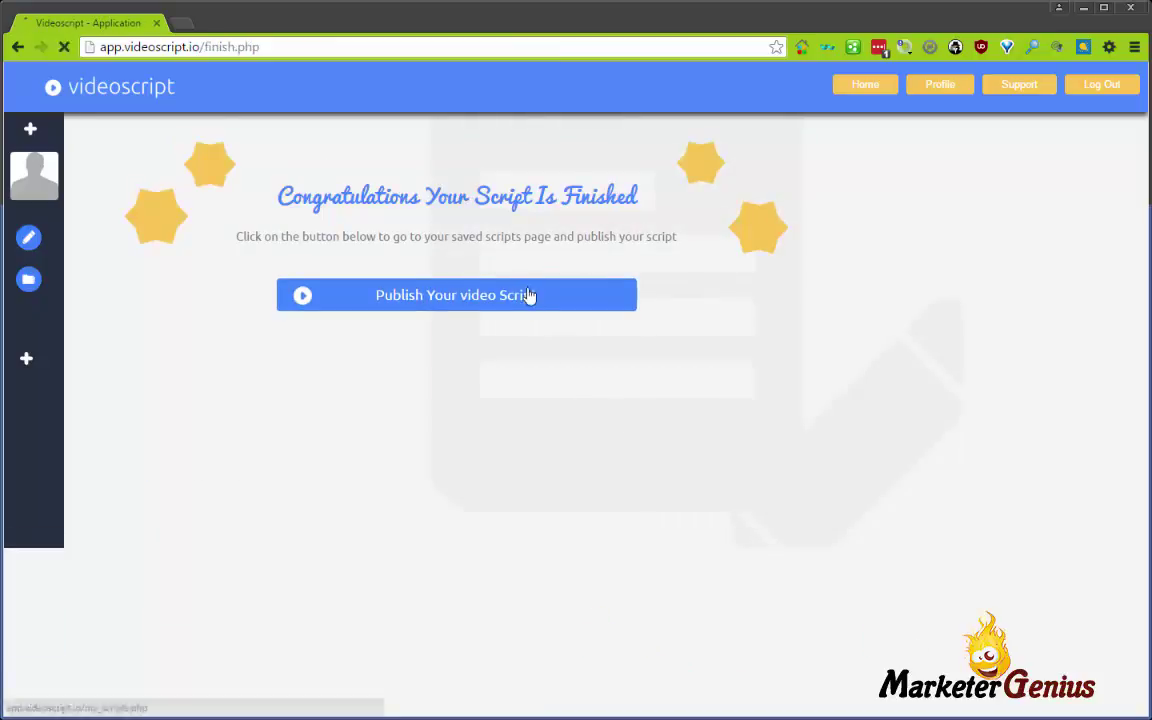
left_click(529, 295)
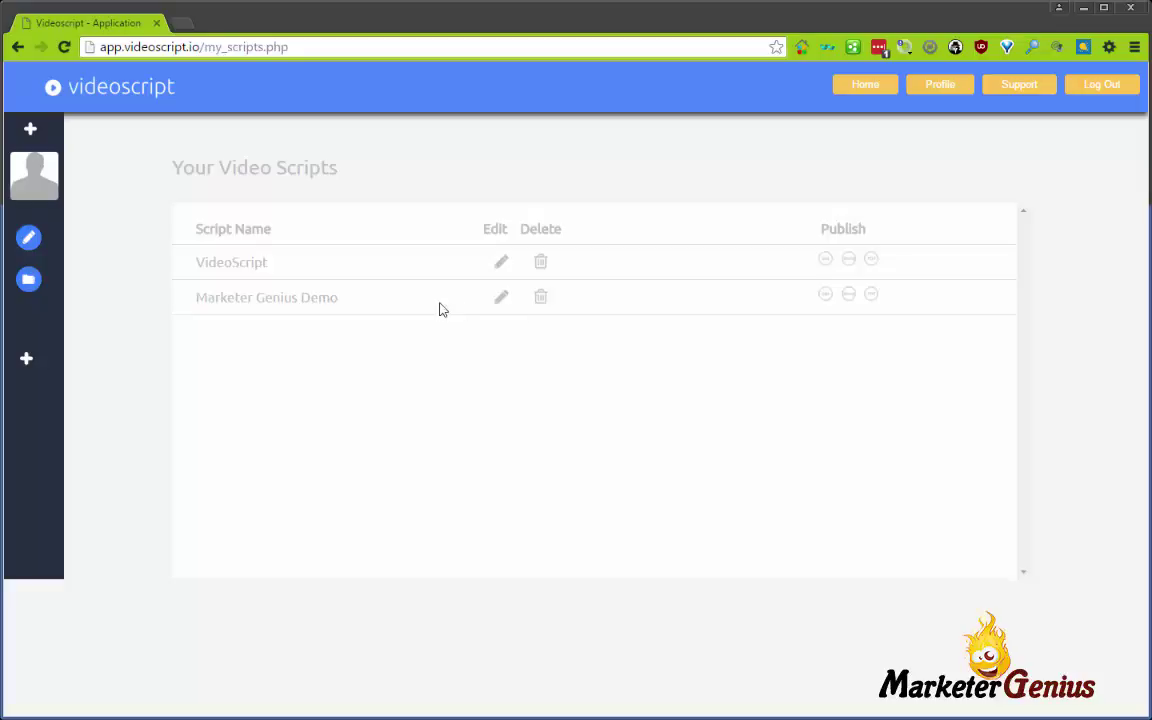
Step: Export Marketer Genius Demo as a PDF and open it in Adobe Acrobat Reader DC
left_click(867, 302)
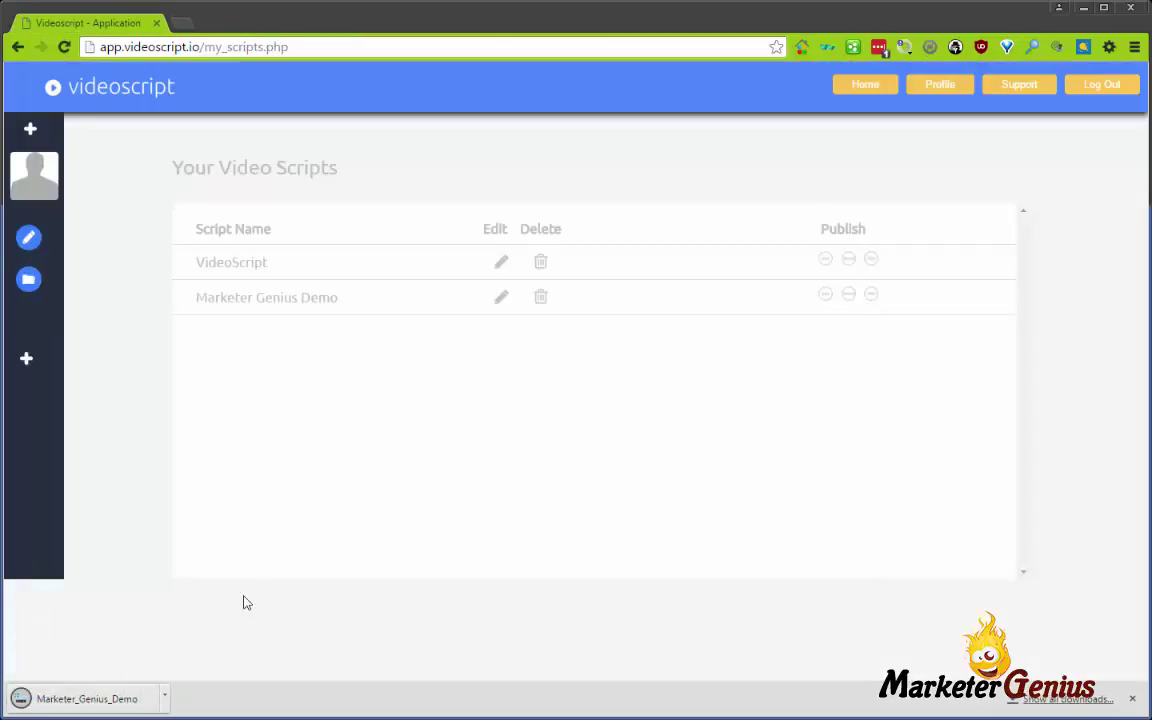
left_click(80, 699)
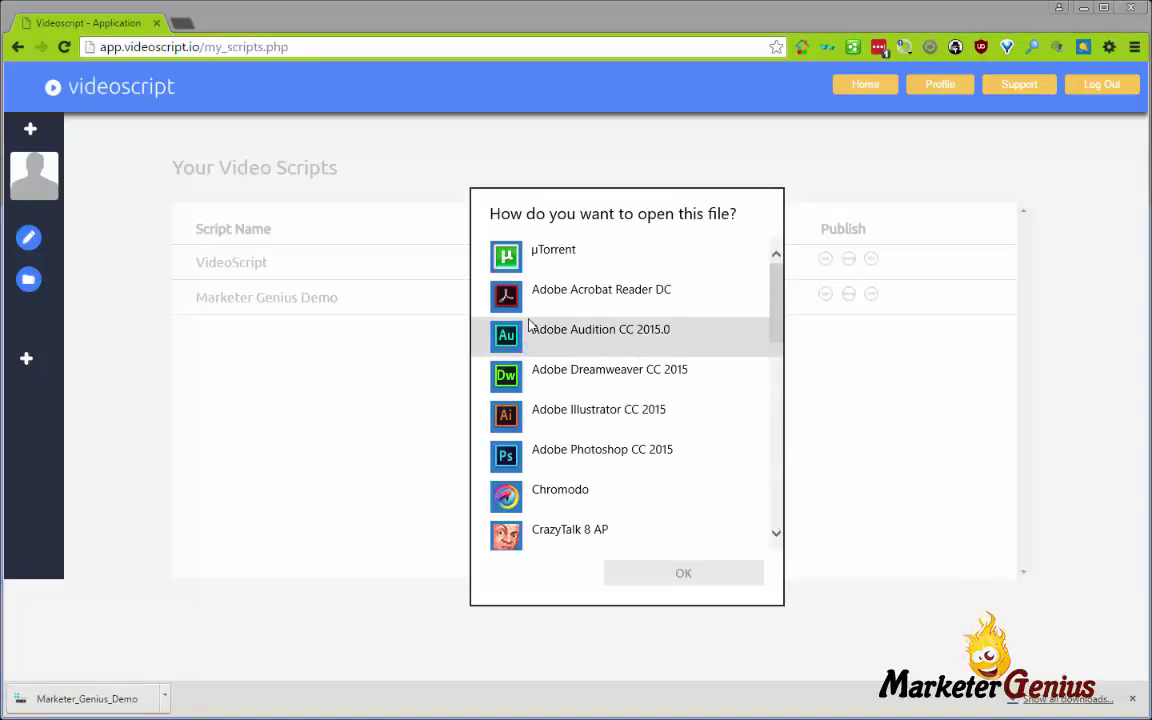
scroll(528, 325, "down", 5)
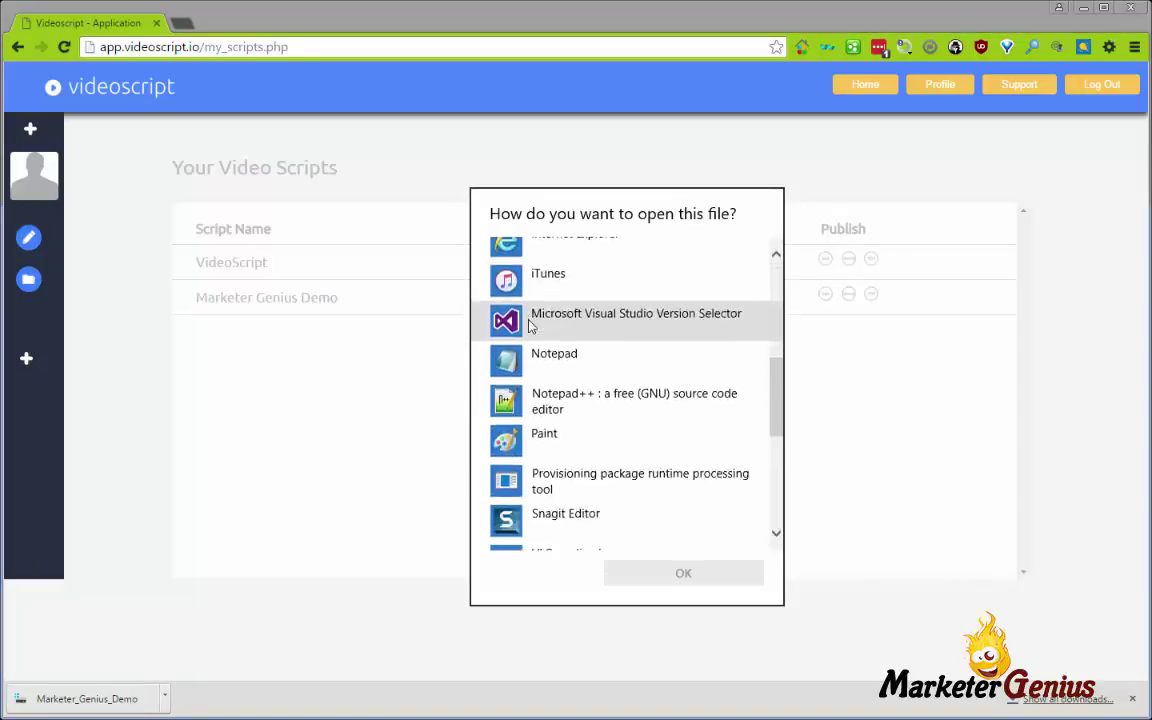
scroll(528, 325, "down", 5)
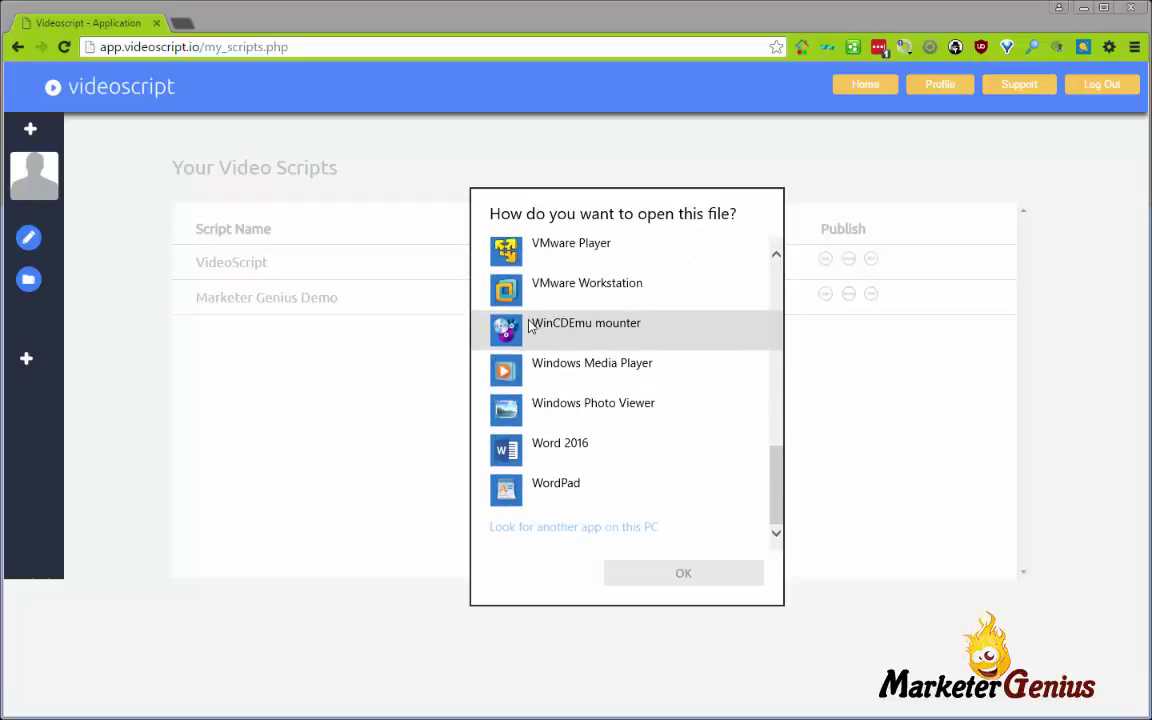
scroll(528, 447, "up", 10)
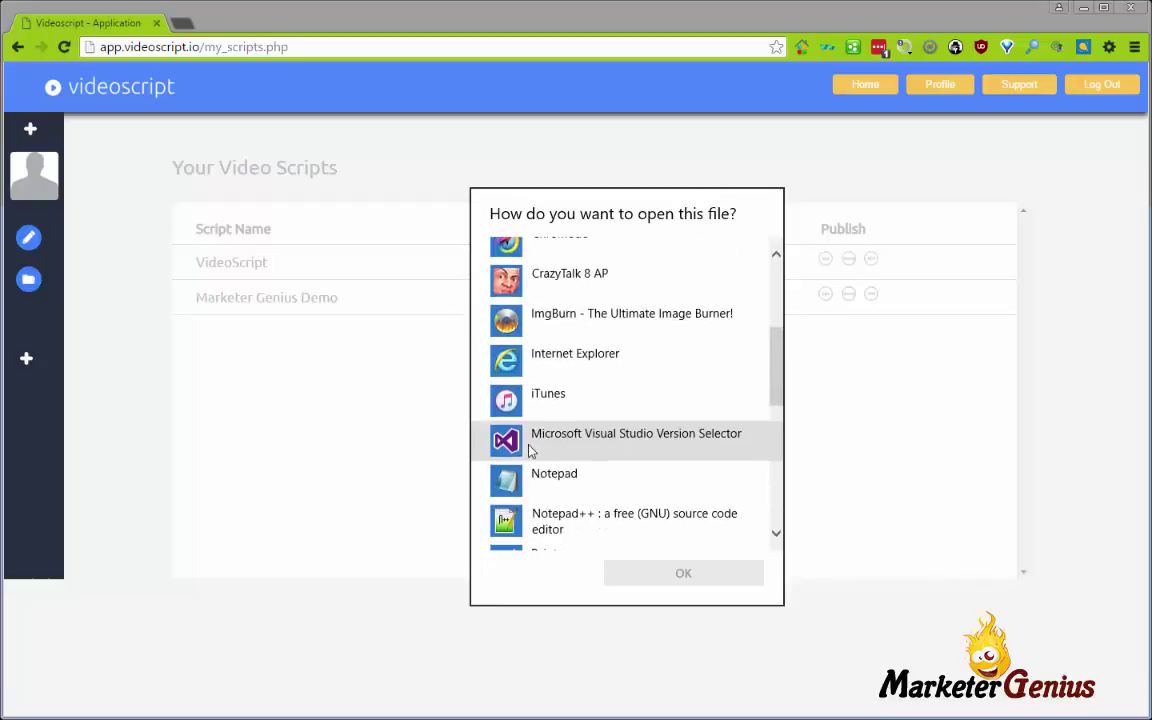
scroll(530, 447, "up", 2)
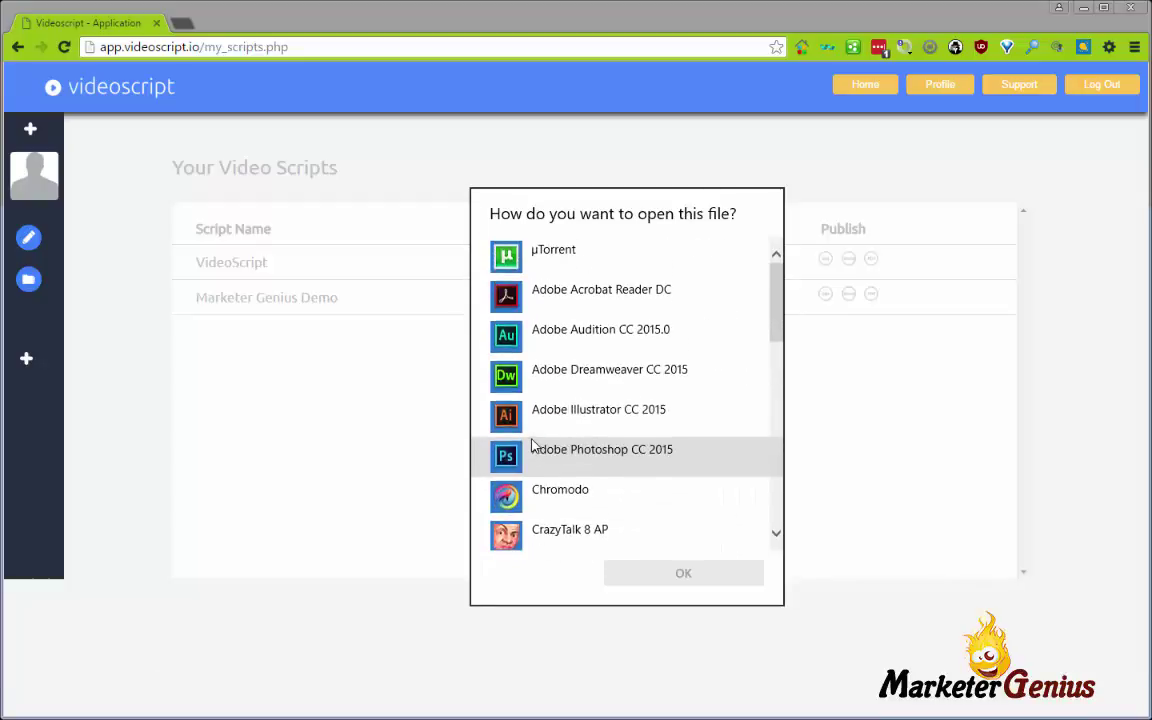
left_click(555, 300)
left_click(683, 572)
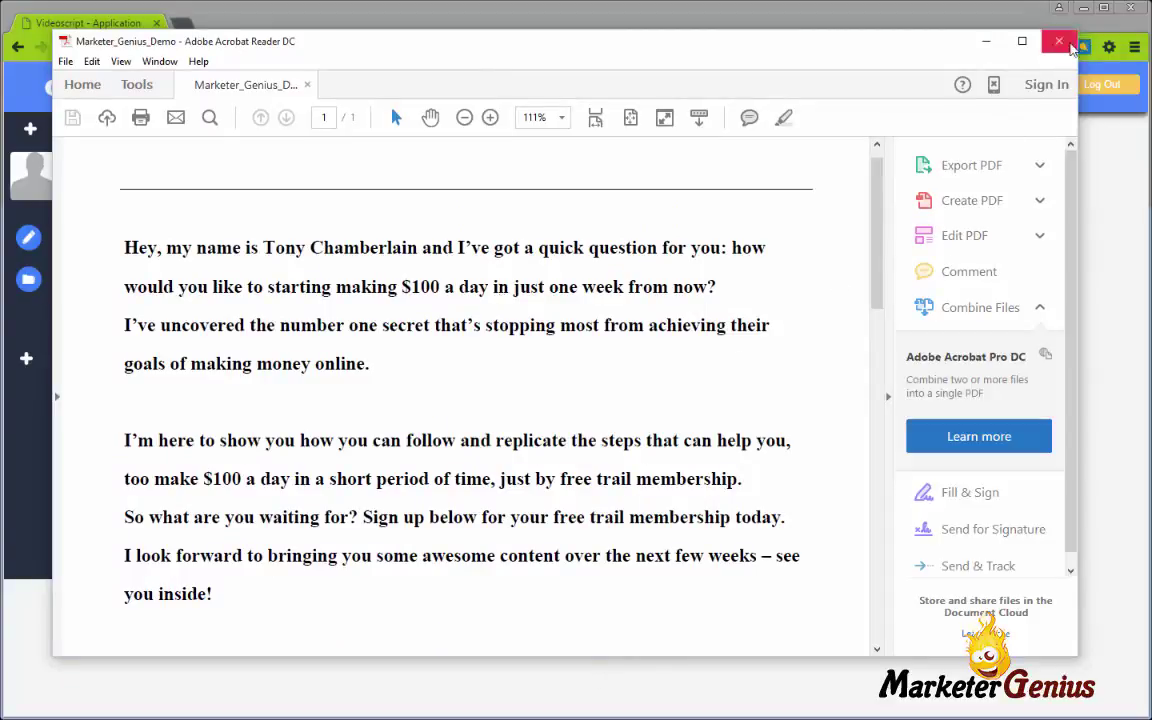
Step: Close Acrobat Reader after reviewing the script PDF, returning to the saved-scripts page
key("alt+F4")
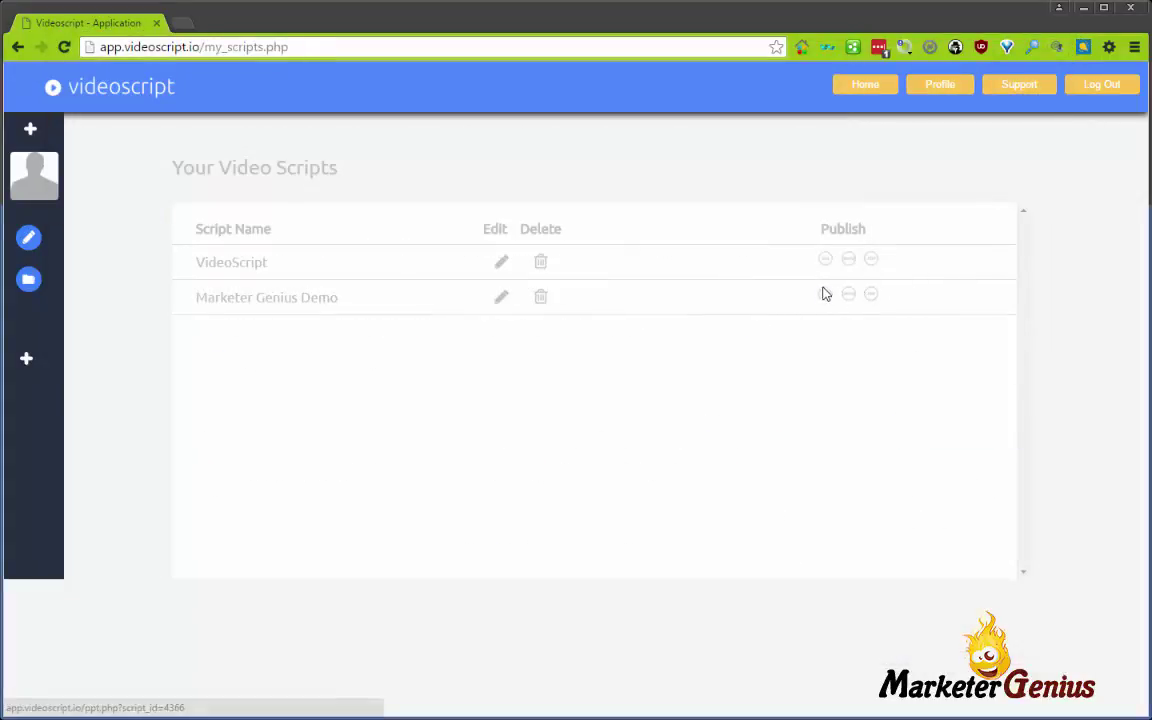
Step: Export Marketer Genius Demo as a PowerPoint slideshow with the blue-wave template and download it
left_click(824, 297)
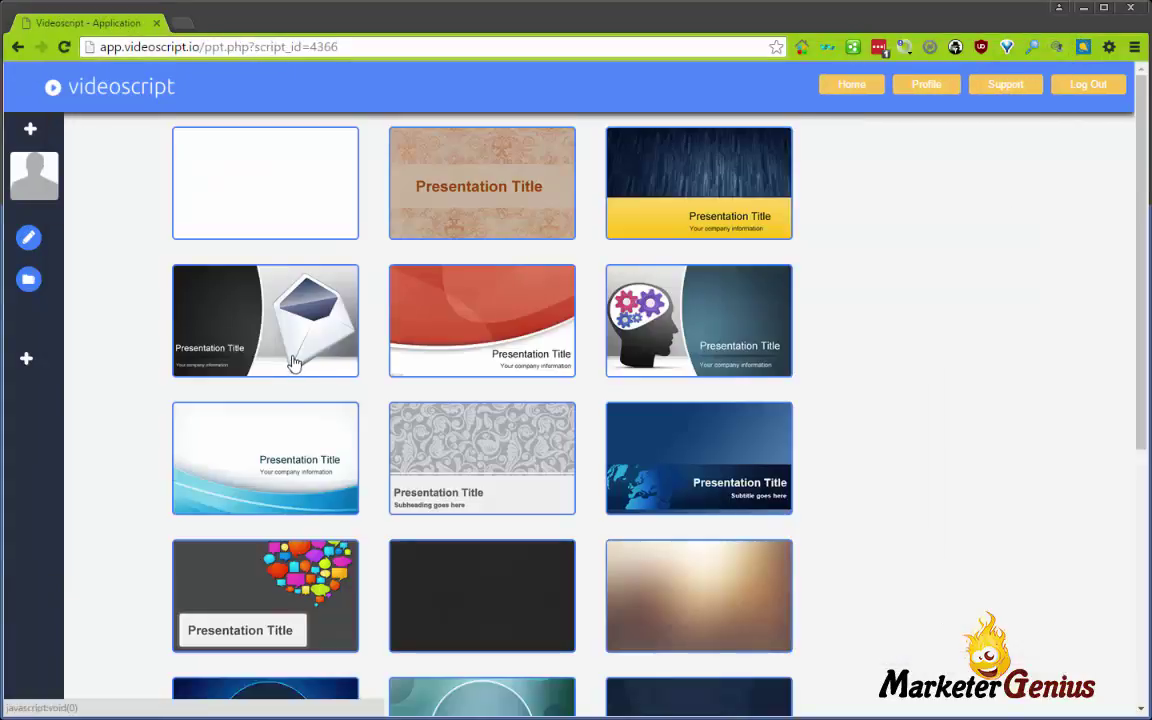
left_click(262, 455)
scroll(705, 536, "down", 5)
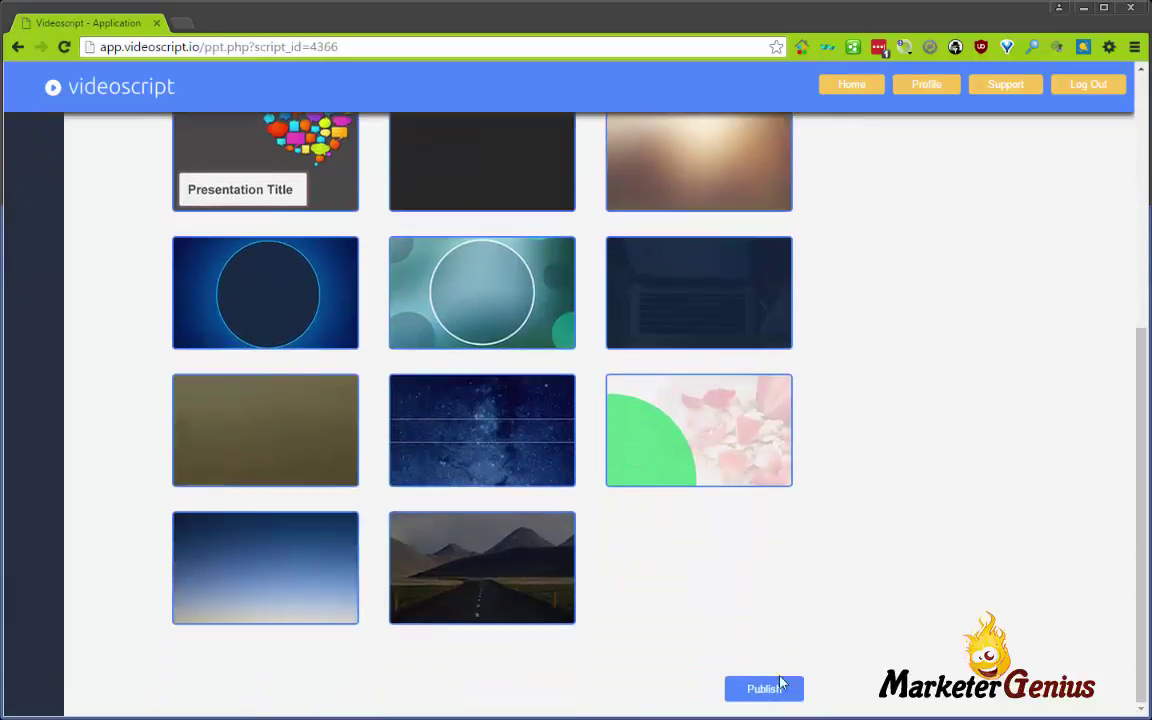
left_click(781, 687)
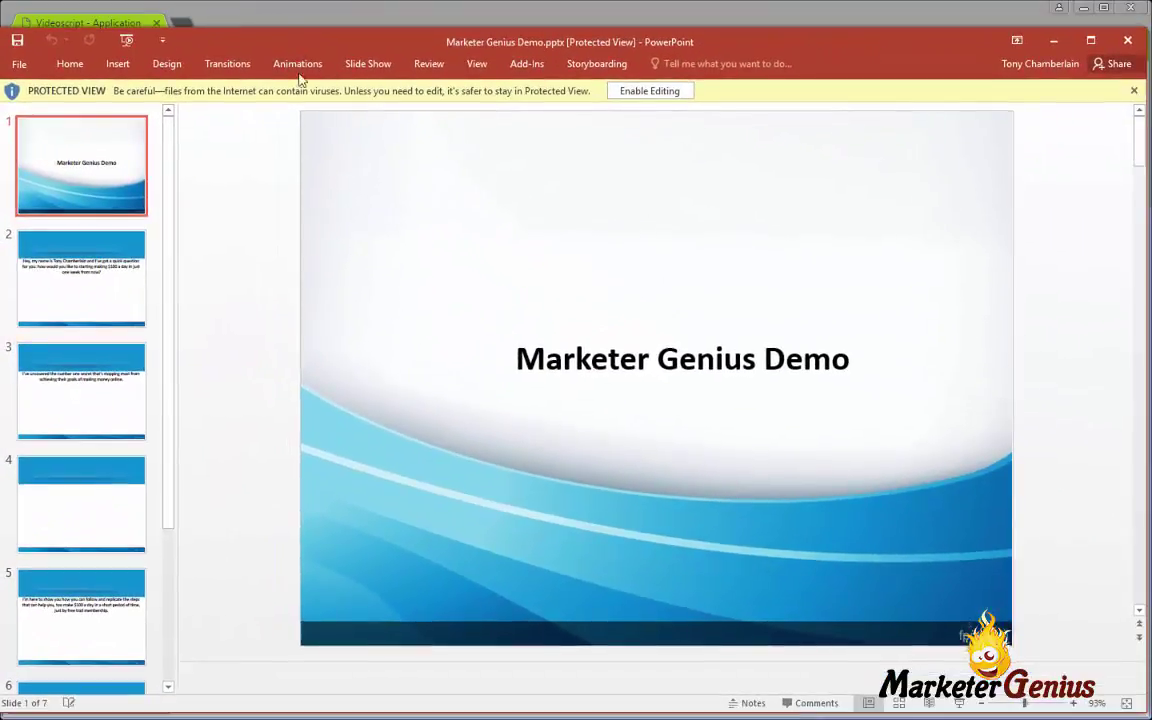
Step: Browse slides 2, 3, 5 and 6, then return to slide 2's question text box
left_click(113, 258)
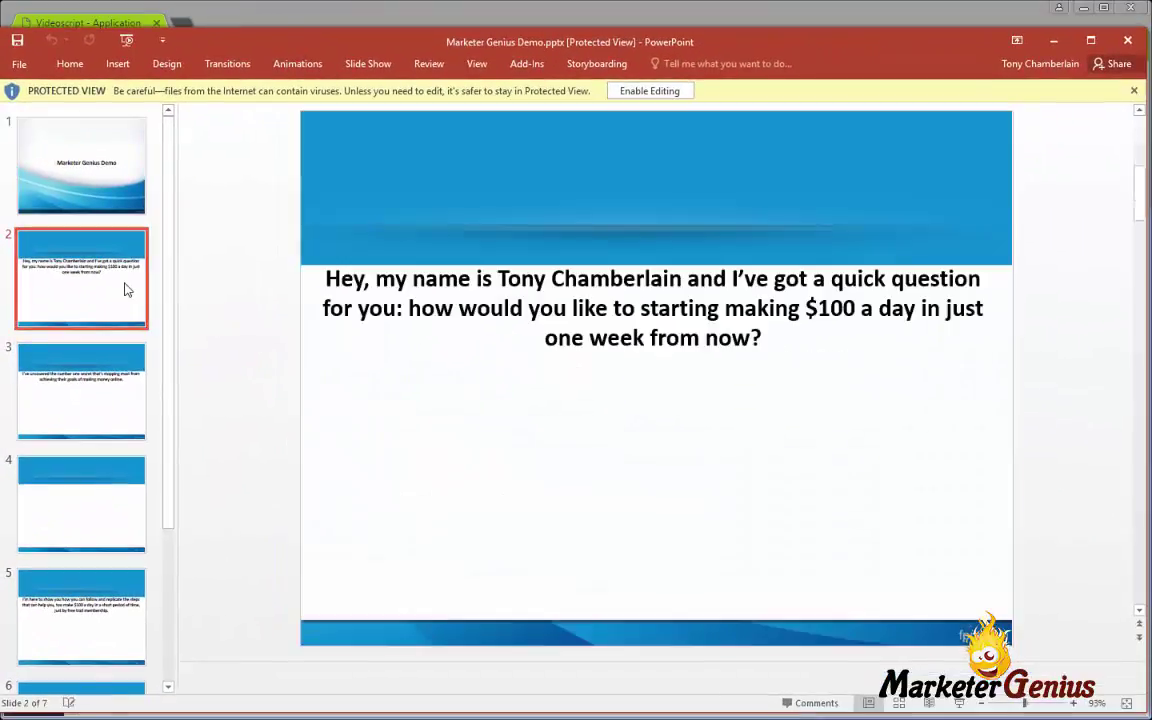
left_click(109, 405)
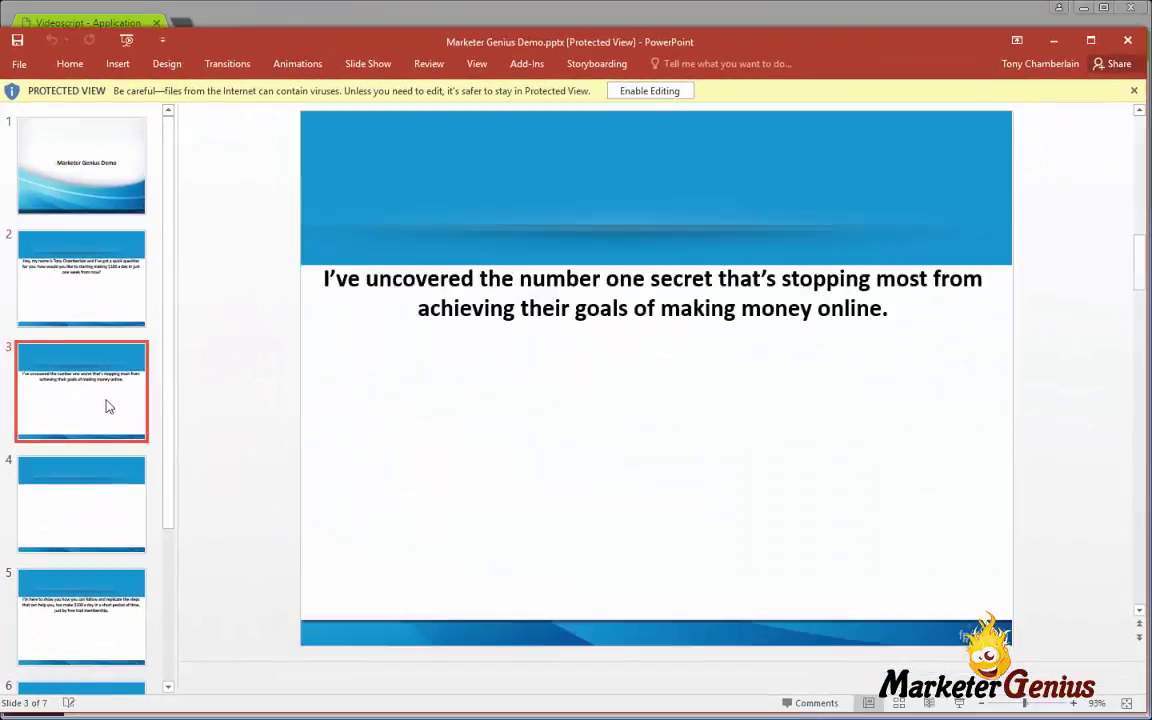
left_click(97, 625)
scroll(98, 612, "down", 3)
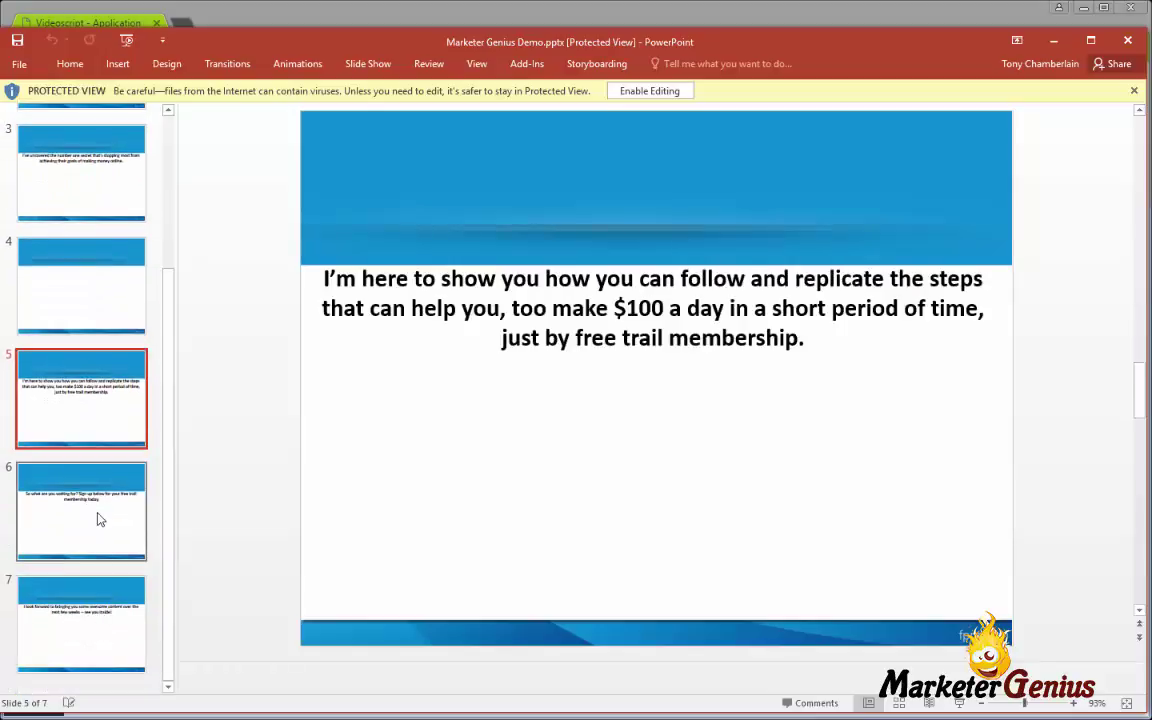
left_click(98, 518)
scroll(303, 350, "up", 3)
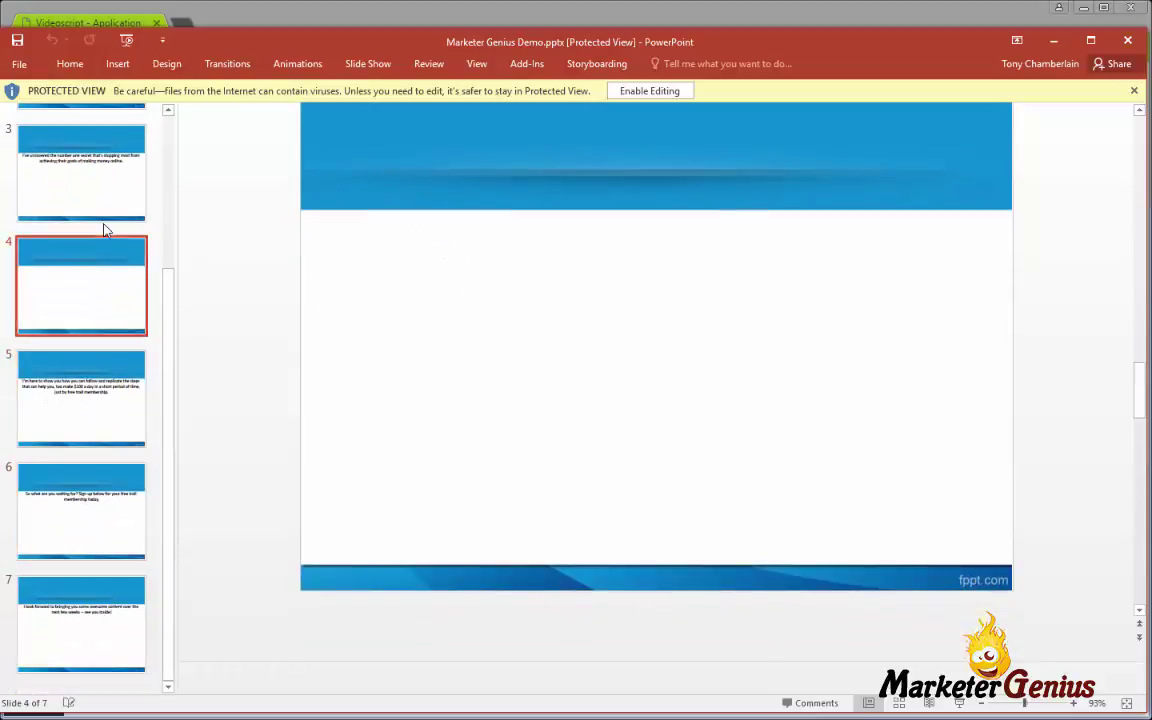
scroll(105, 228, "up", 1)
scroll(105, 228, "up", 2)
scroll(530, 314, "up", 6)
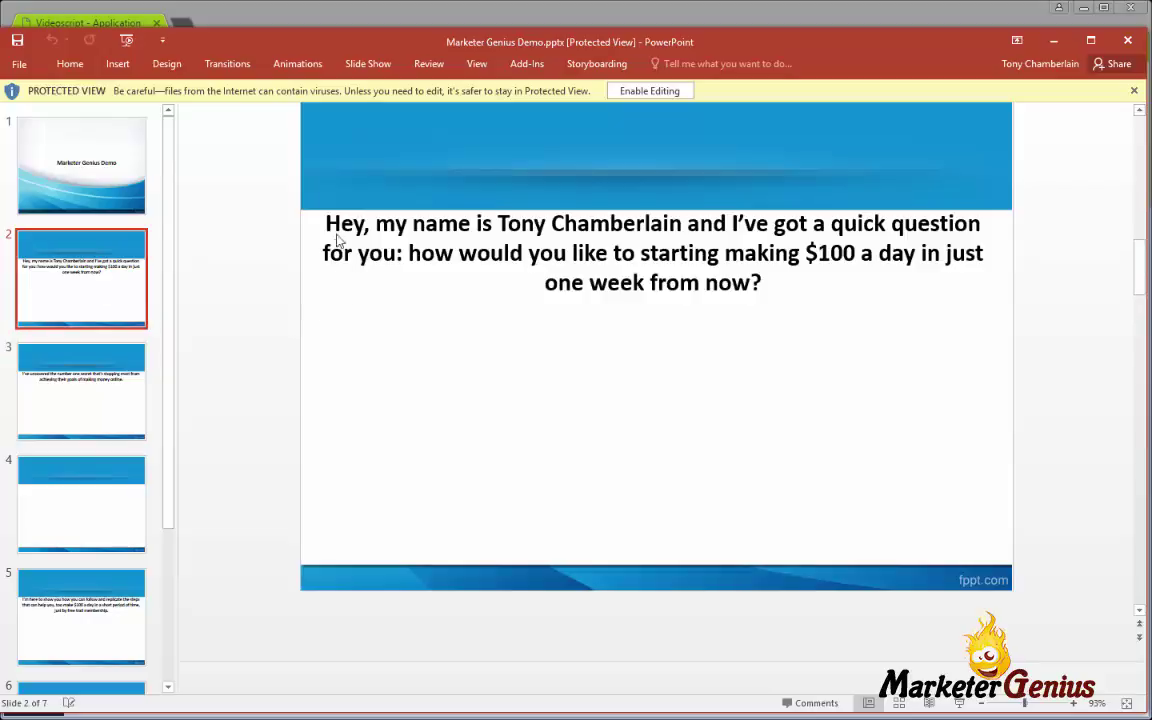
left_click(326, 224)
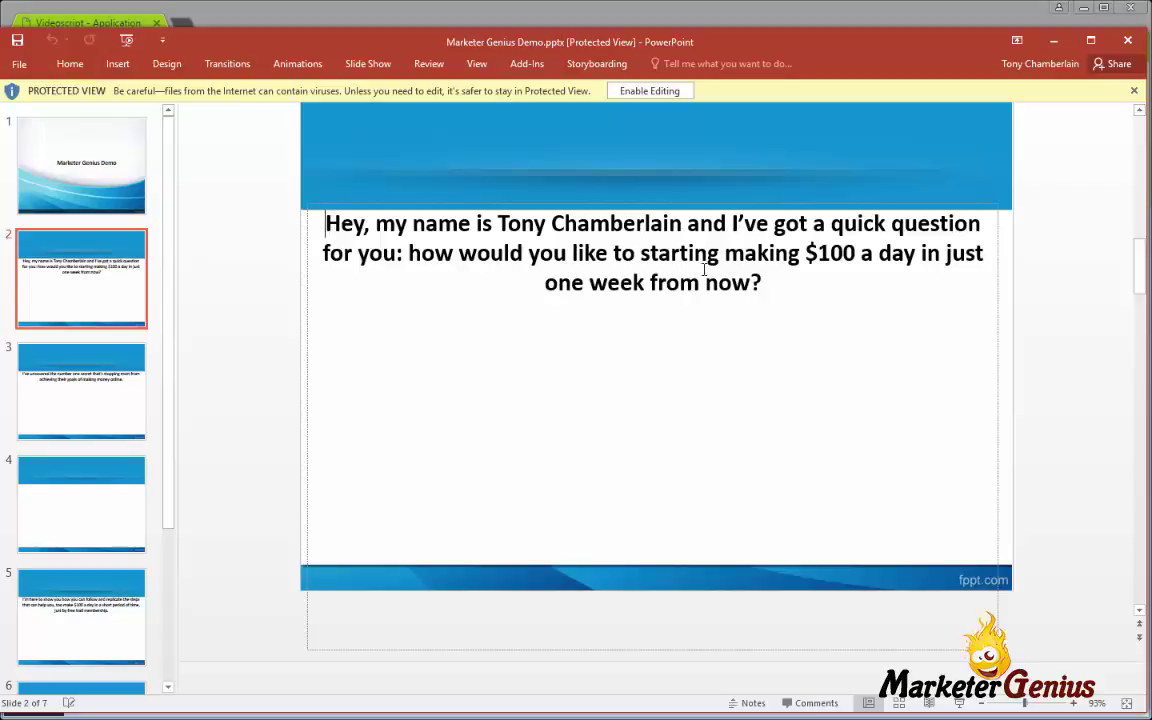
Step: Enable editing and enlarge slide 2's question text to size 44
left_click_drag(762, 283, 214, 173)
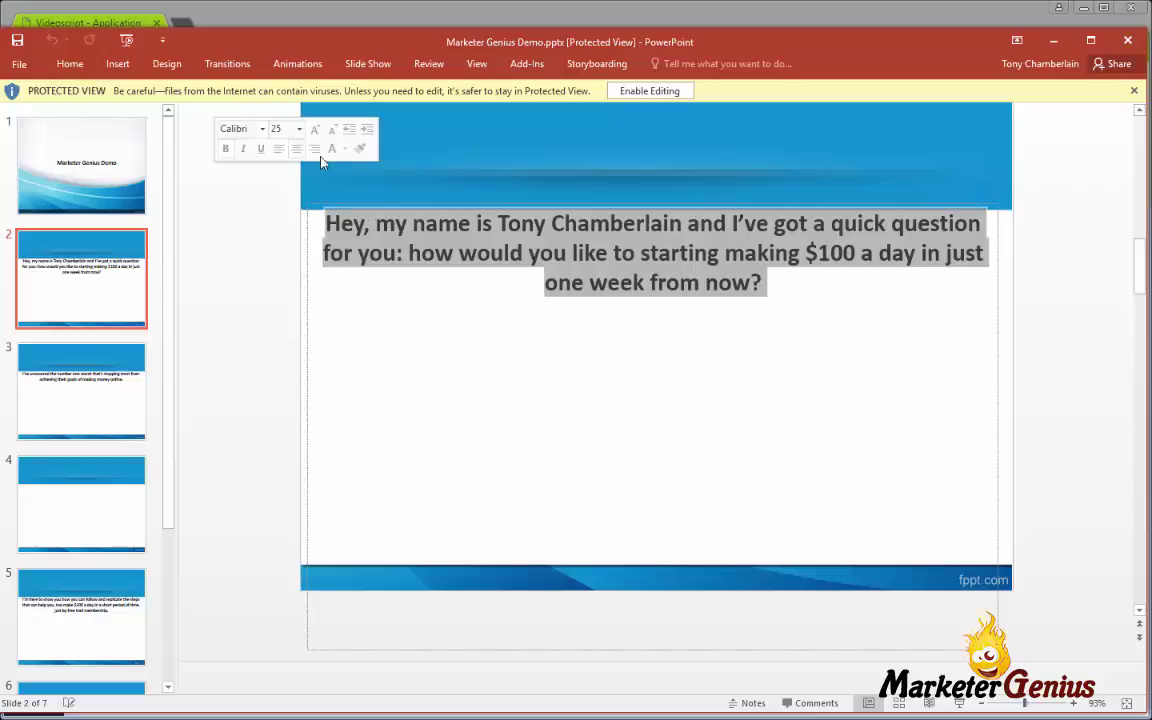
left_click(630, 93)
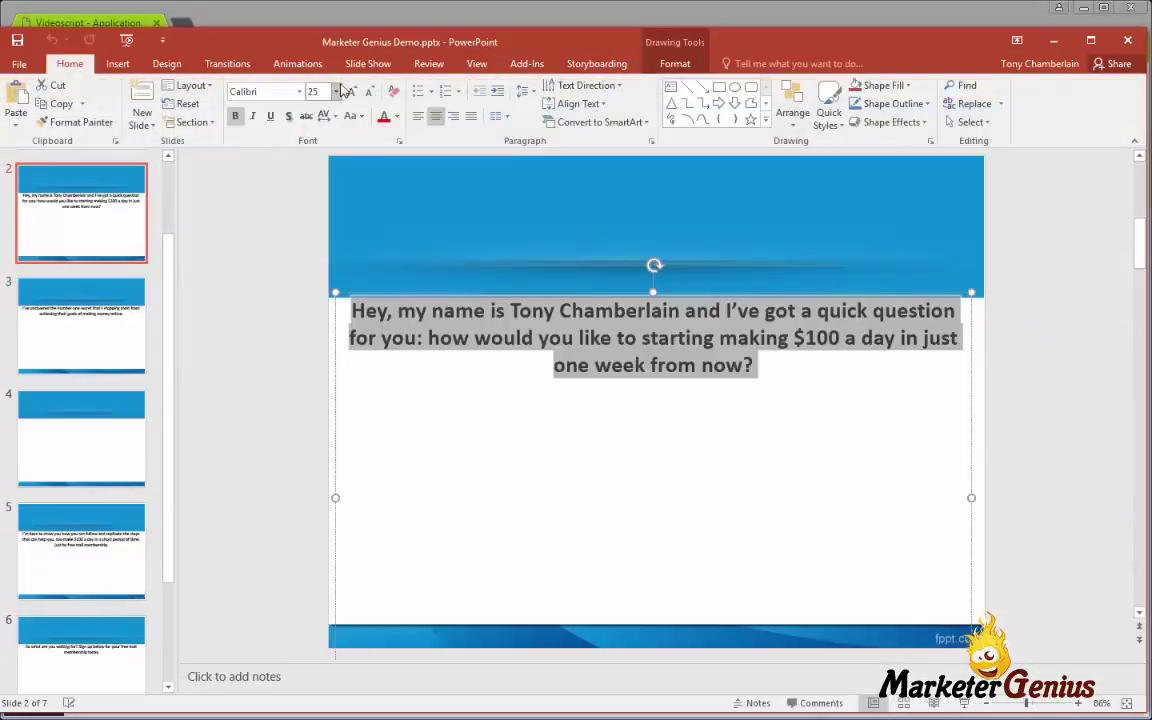
left_click(350, 91)
left_click(350, 91)
left_click(350, 91)
left_click(350, 91)
left_click(351, 92)
left_click(548, 286)
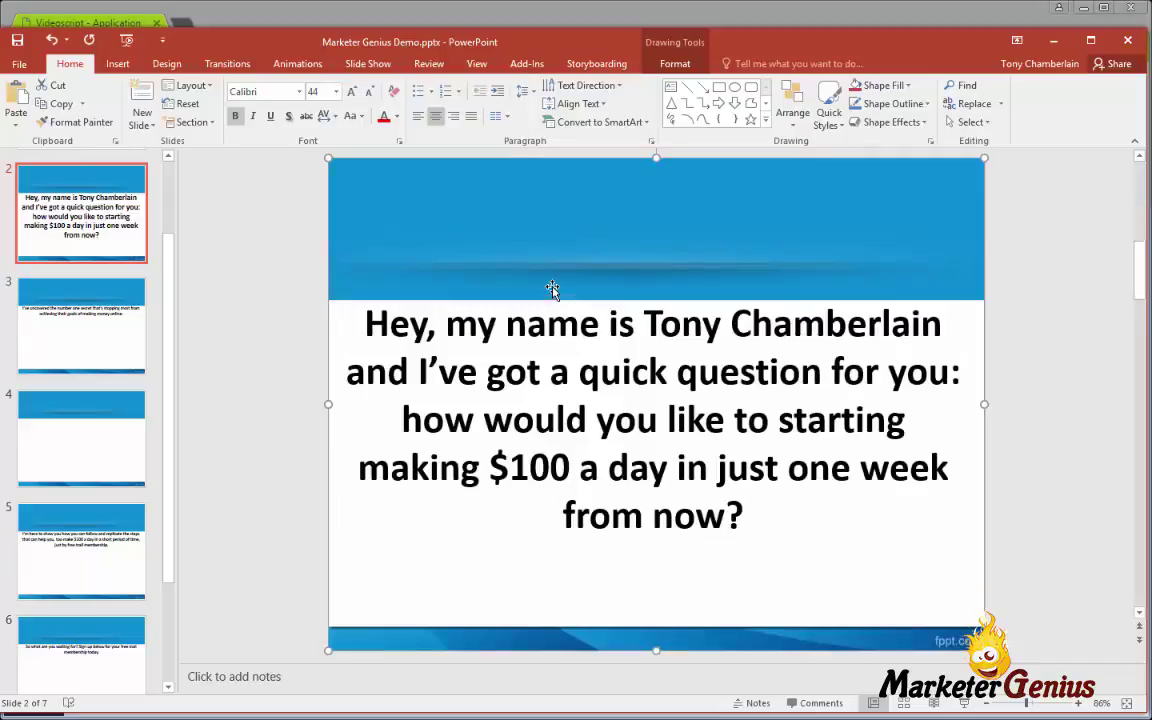
Step: Put a blank line before the second sentence and capitalise it as 'How'
left_click(399, 414)
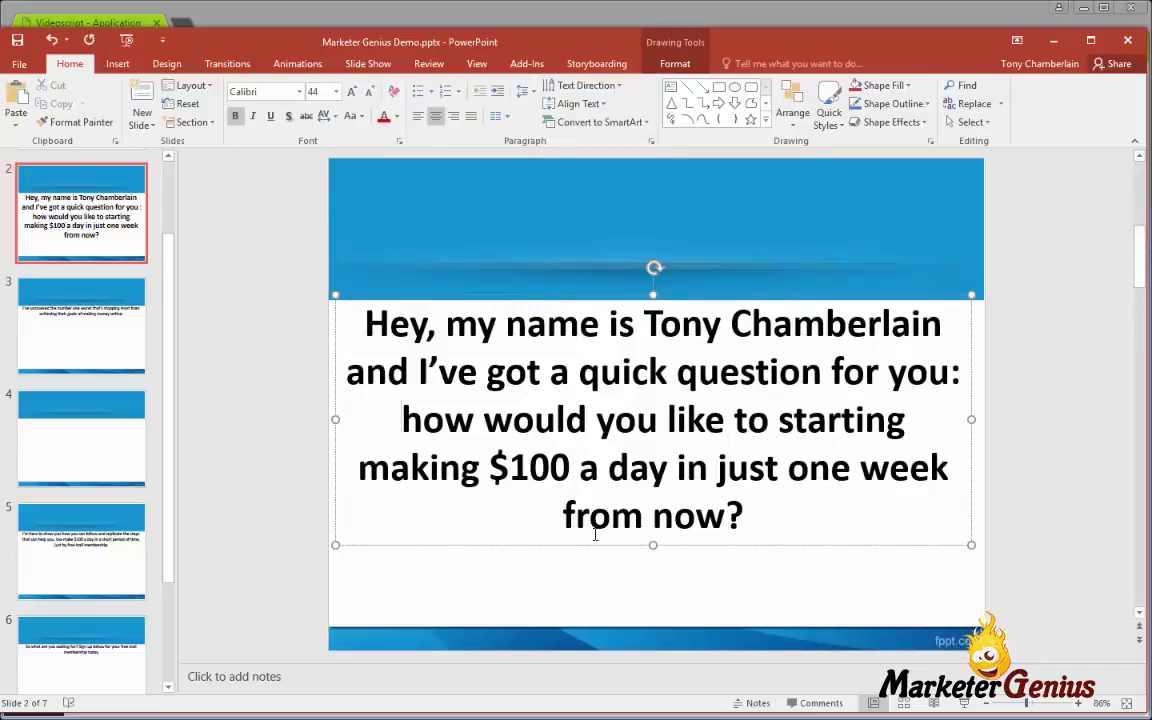
key("Return")
key("Return")
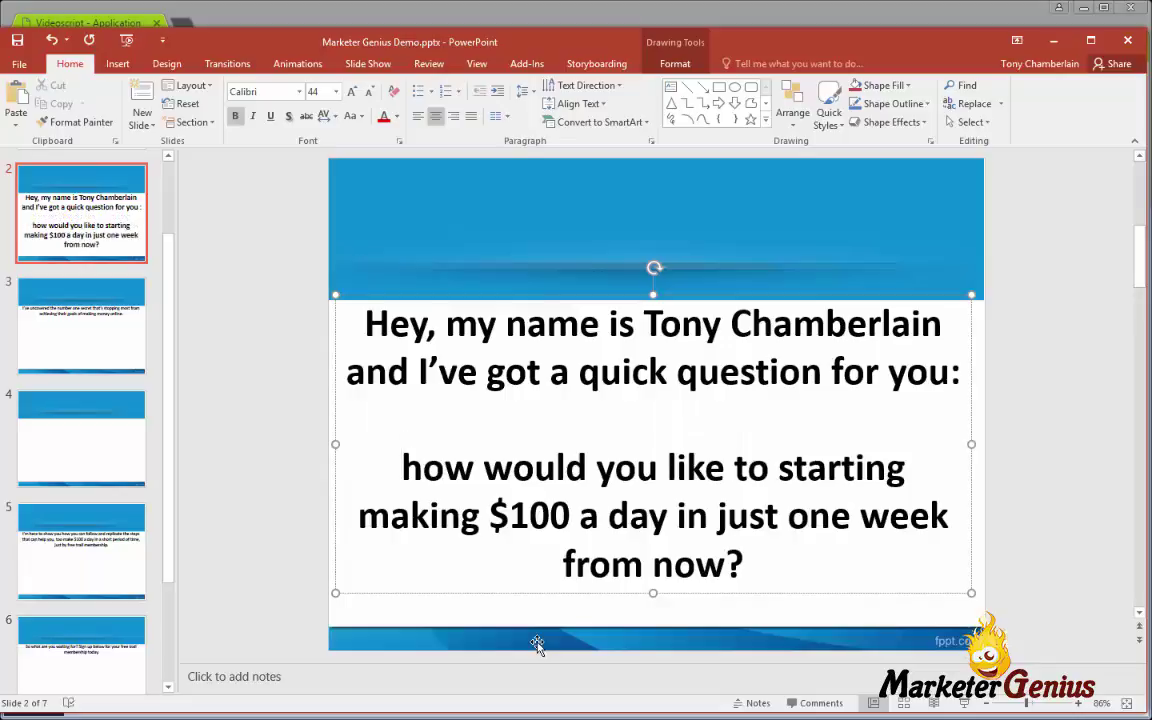
key("BackSpace")
key("Return")
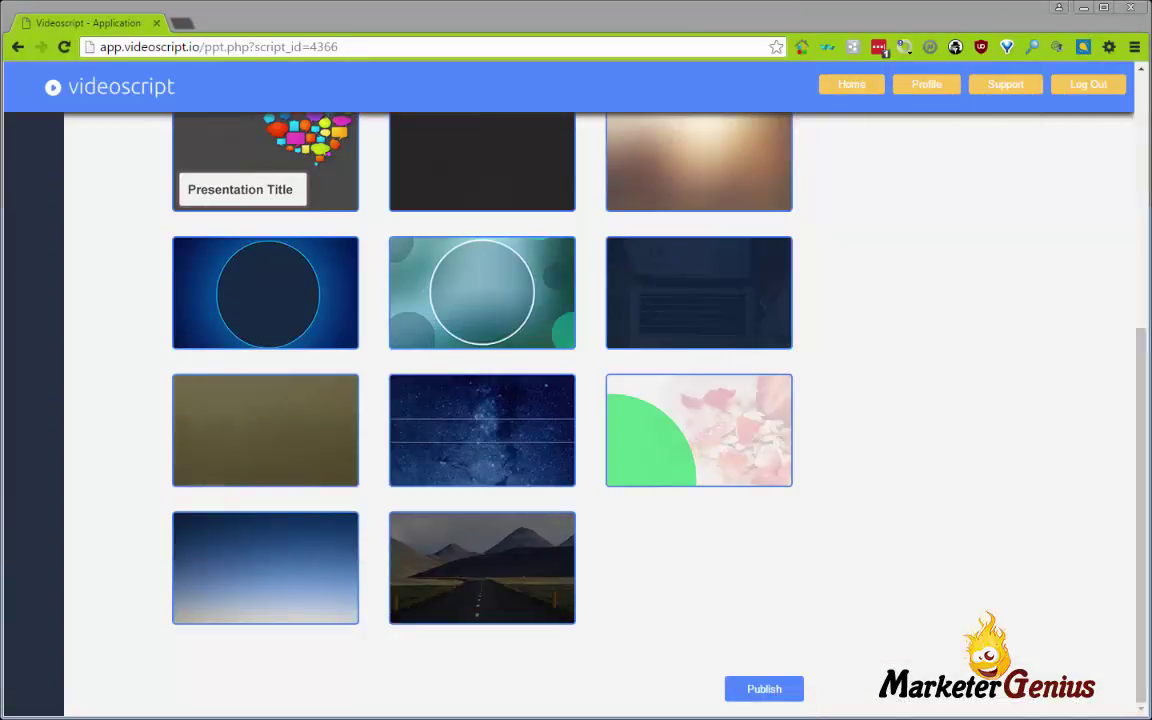
Step: Scroll to the top of the template gallery and go to My Scripts from the sidebar
scroll(1049, 257, "up", 10)
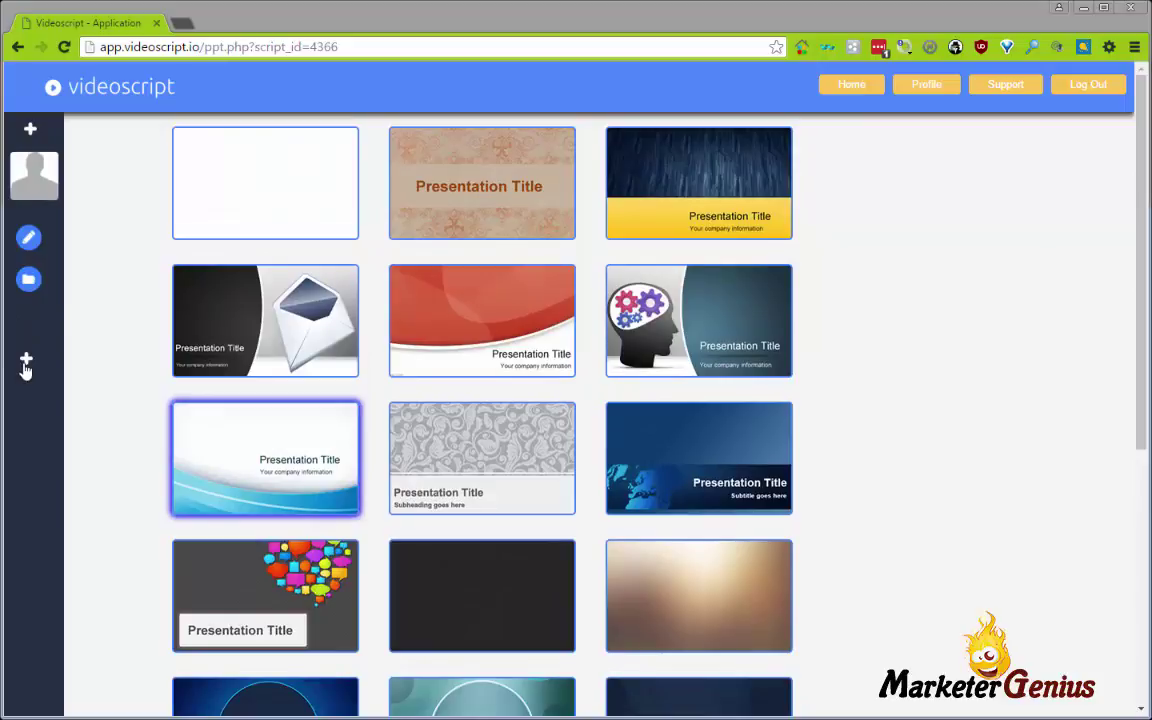
left_click(28, 282)
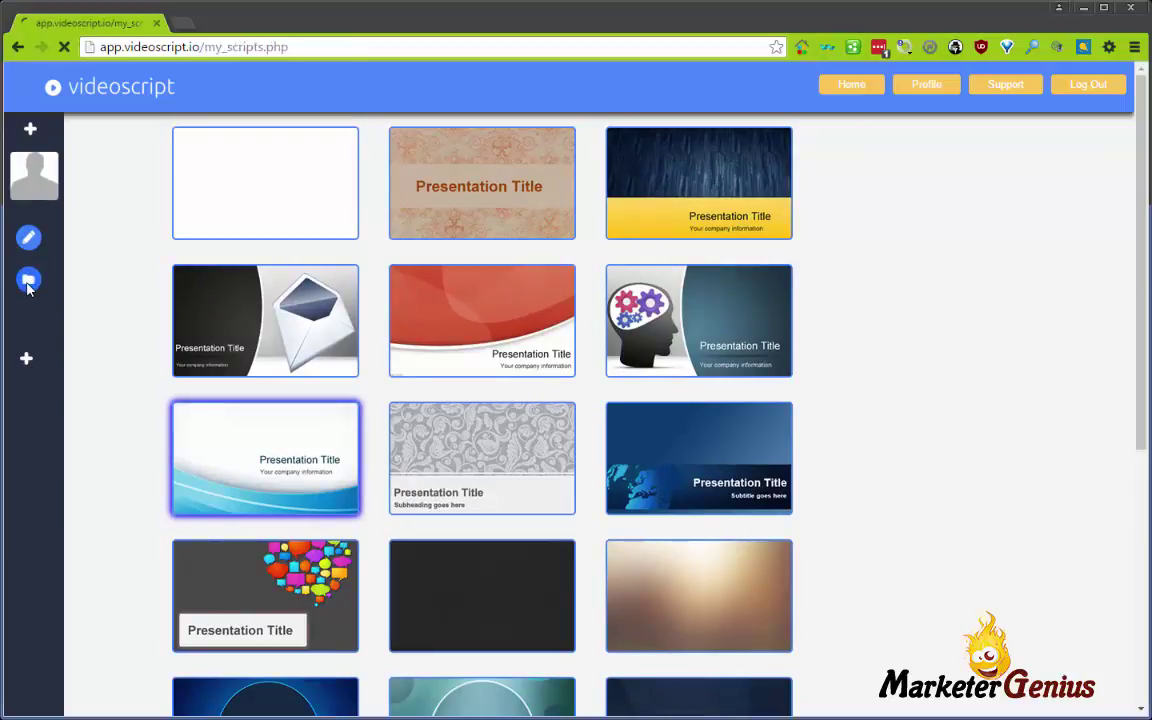